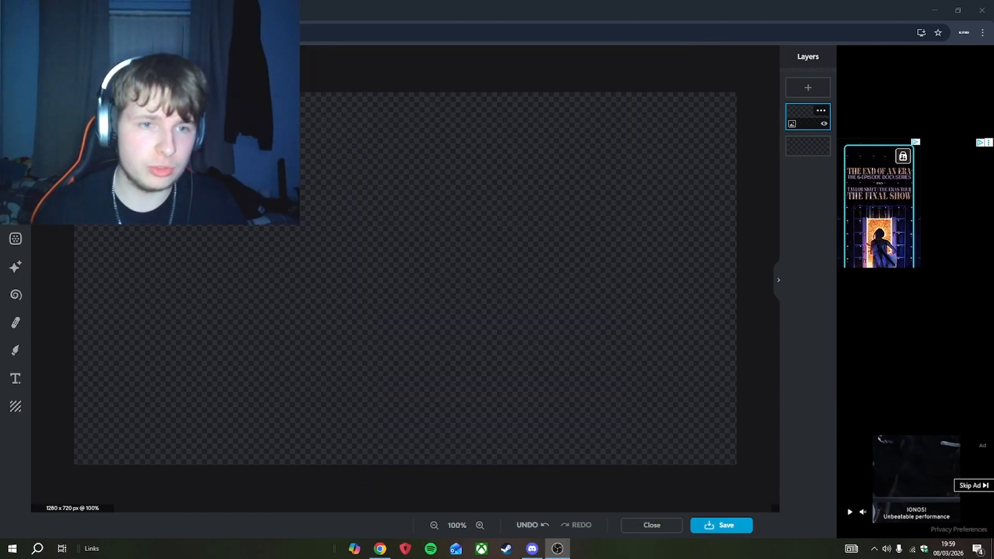
- Paste the copied photo onto the blank canvas and position it toward the right side
{"action": "left_click", "coordinate": [275, 223]}
{"action": "key", "text": "ctrl+v"}
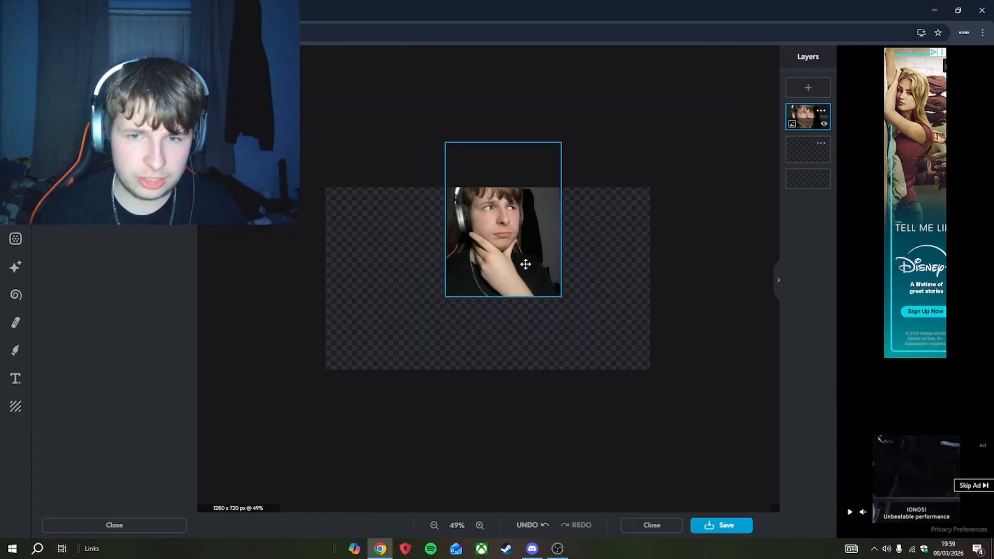
{"action": "left_click_drag", "start_coordinate": [526, 264], "coordinate": [581, 320]}
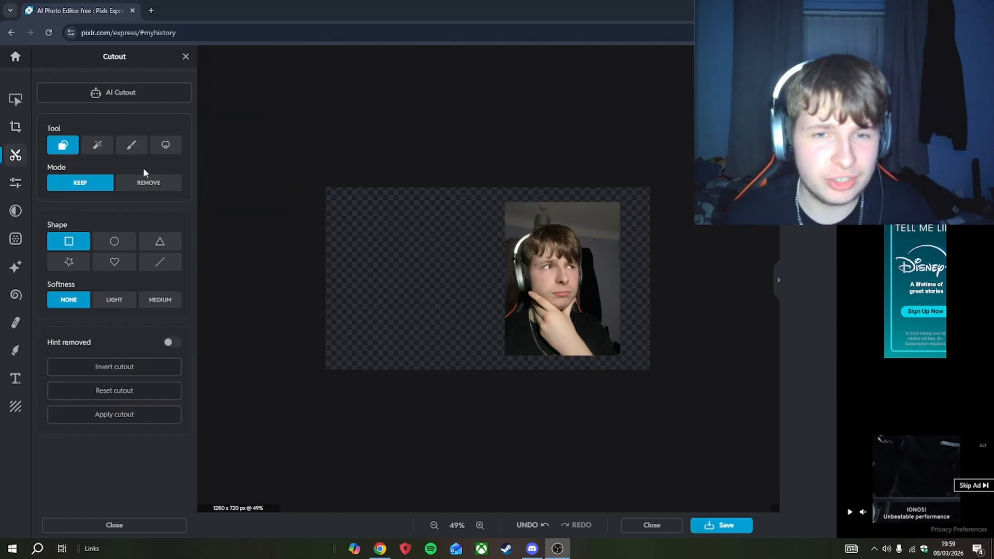
{"action": "left_click", "coordinate": [145, 166]}
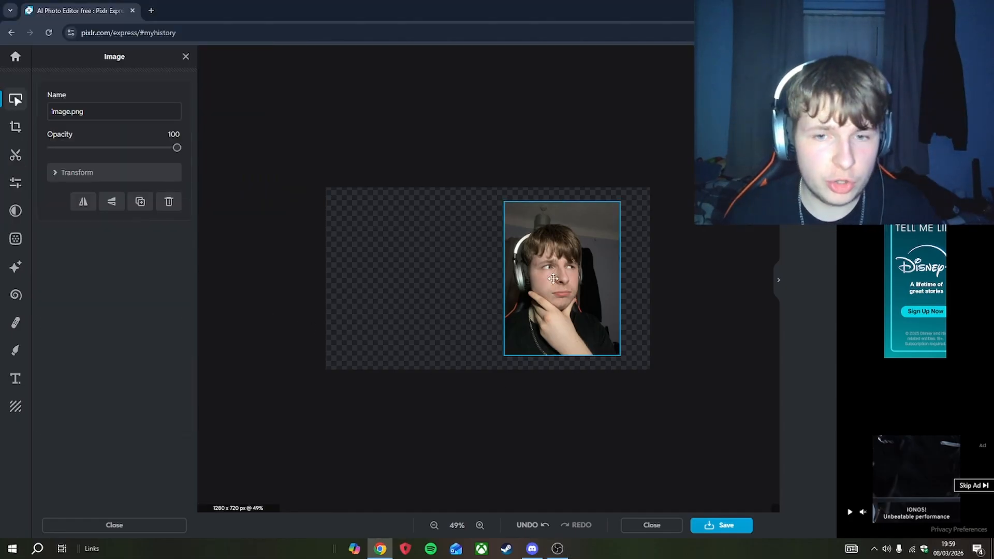
{"action": "left_click_drag", "start_coordinate": [550, 274], "coordinate": [559, 275]}
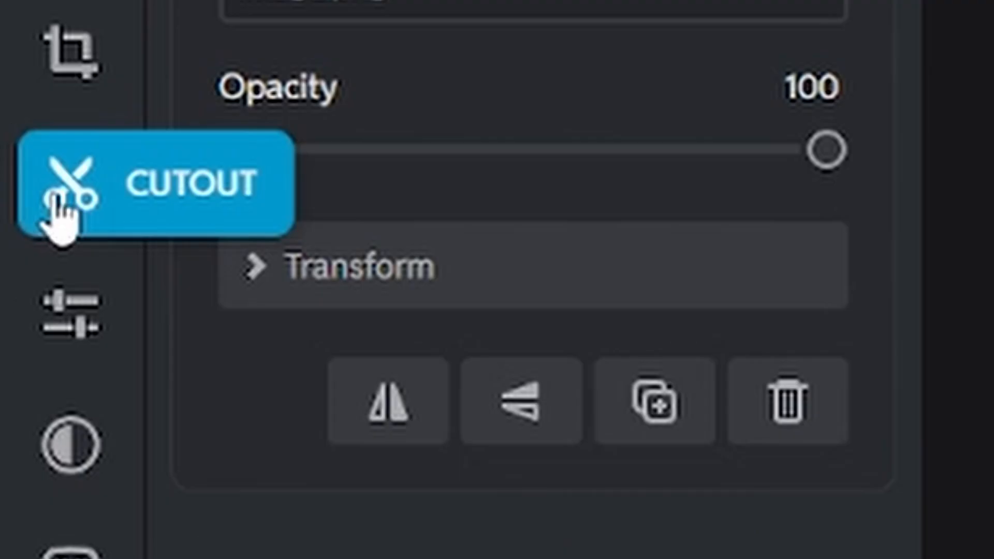
- Cut the person out of the photo's background with the Cutout tool
{"action": "left_click", "coordinate": [19, 162]}
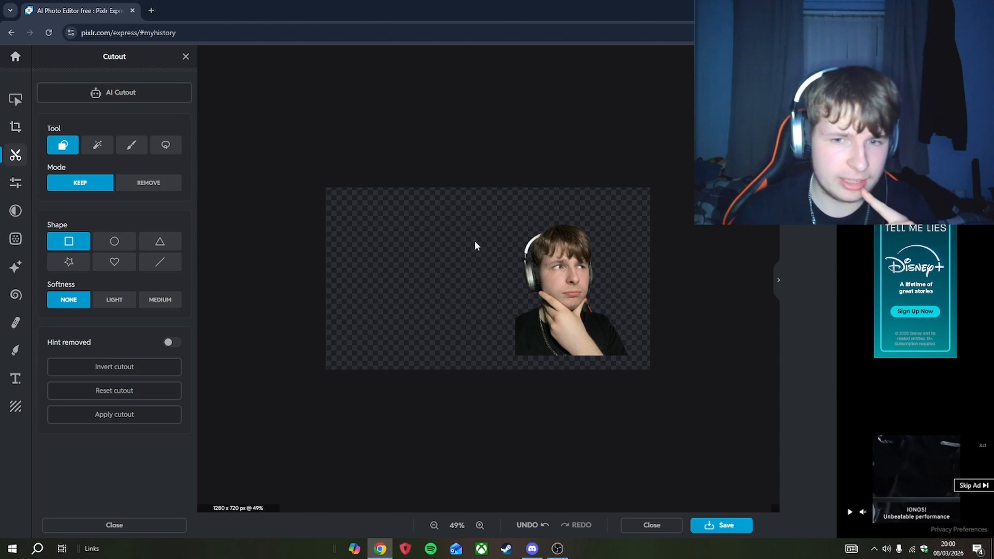
{"action": "left_click", "coordinate": [14, 101]}
- Move the cutout into the canvas's lower-left corner and enlarge it so it fills the canvas height
{"action": "left_click_drag", "start_coordinate": [547, 272], "coordinate": [443, 253]}
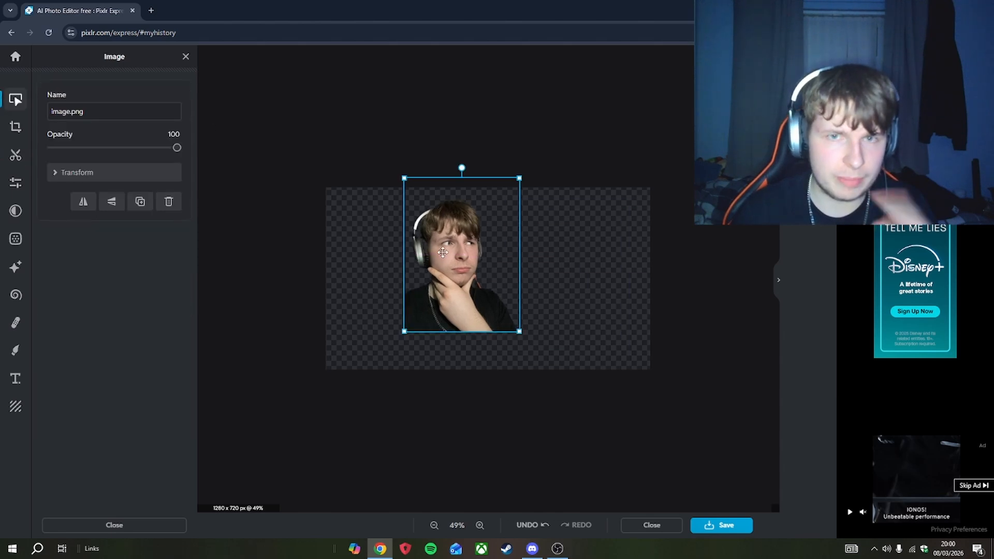
{"action": "left_click_drag", "start_coordinate": [519, 179], "coordinate": [523, 174]}
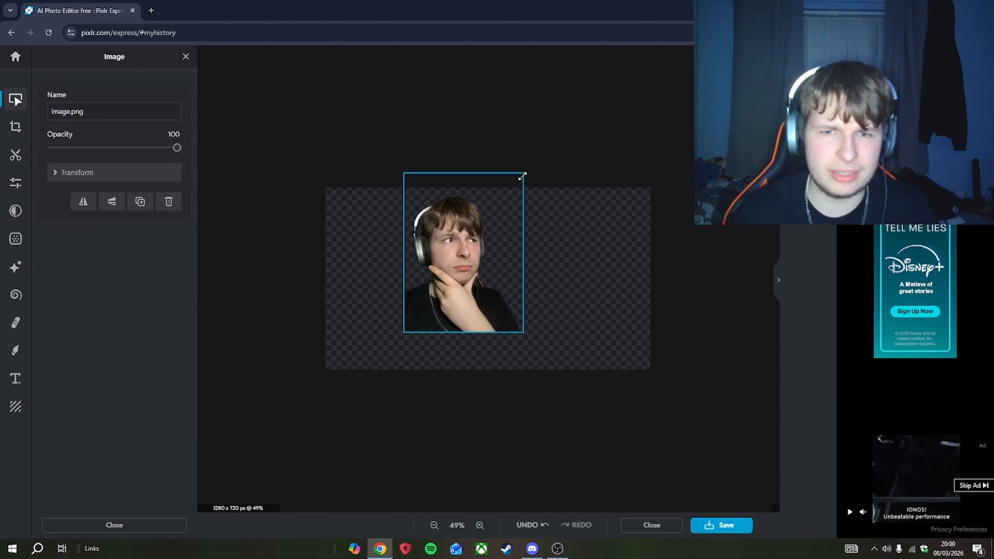
{"action": "left_click_drag", "start_coordinate": [439, 293], "coordinate": [343, 335]}
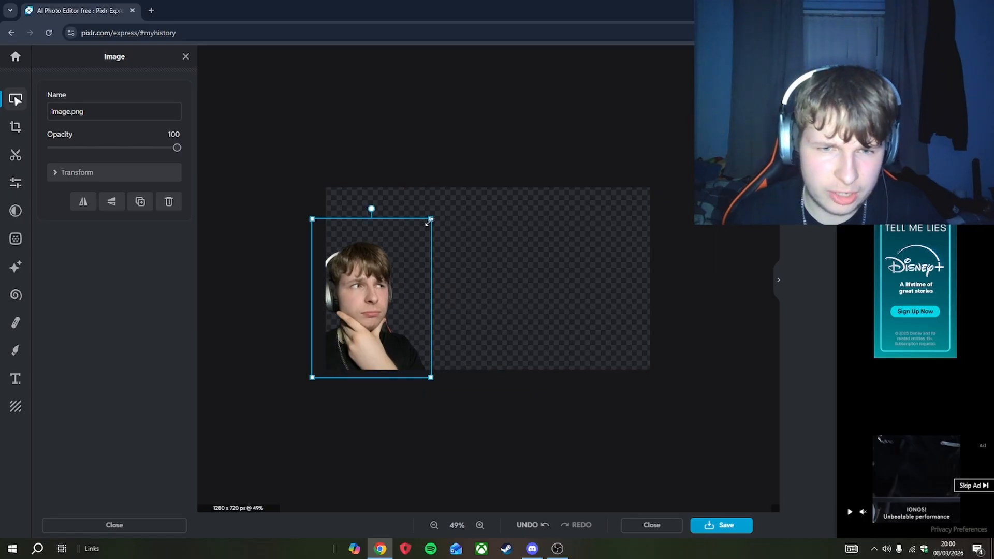
{"action": "left_click_drag", "start_coordinate": [430, 220], "coordinate": [477, 167]}
{"action": "left_click", "coordinate": [539, 312]}
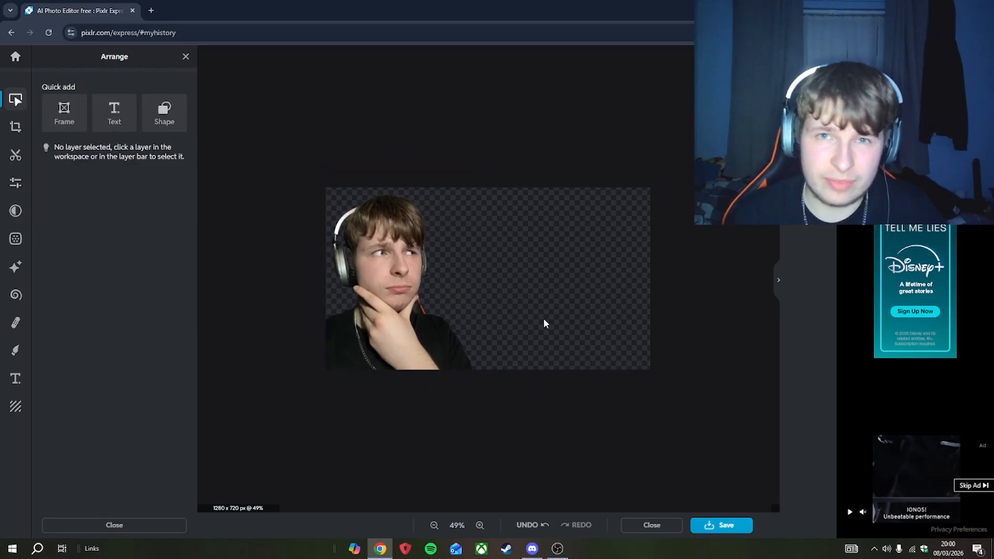
- Open Adjust for the photo and set brightness to 29 and exposure to -19
{"action": "left_click", "coordinate": [416, 302]}
{"action": "left_click_drag", "start_coordinate": [416, 302], "coordinate": [412, 306]}
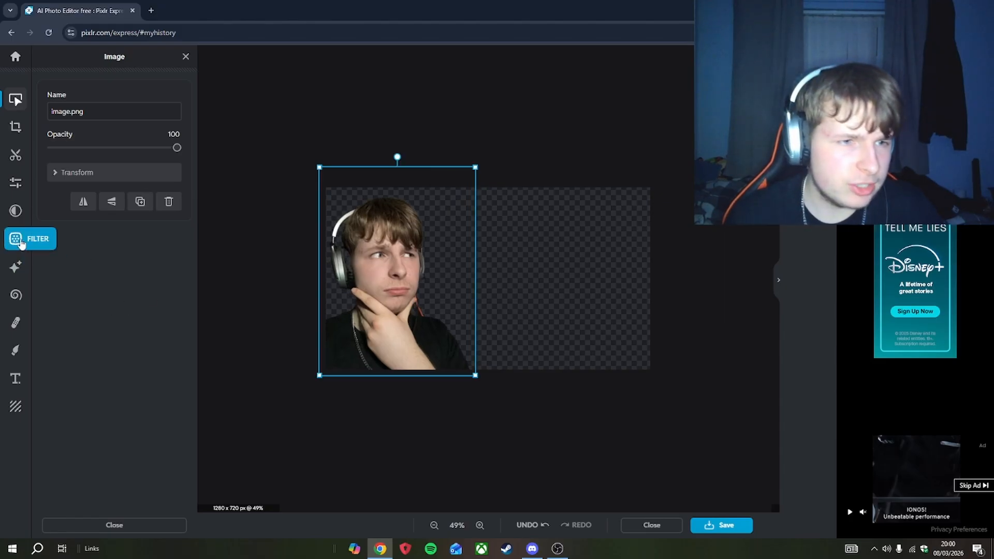
{"action": "left_click", "coordinate": [16, 184]}
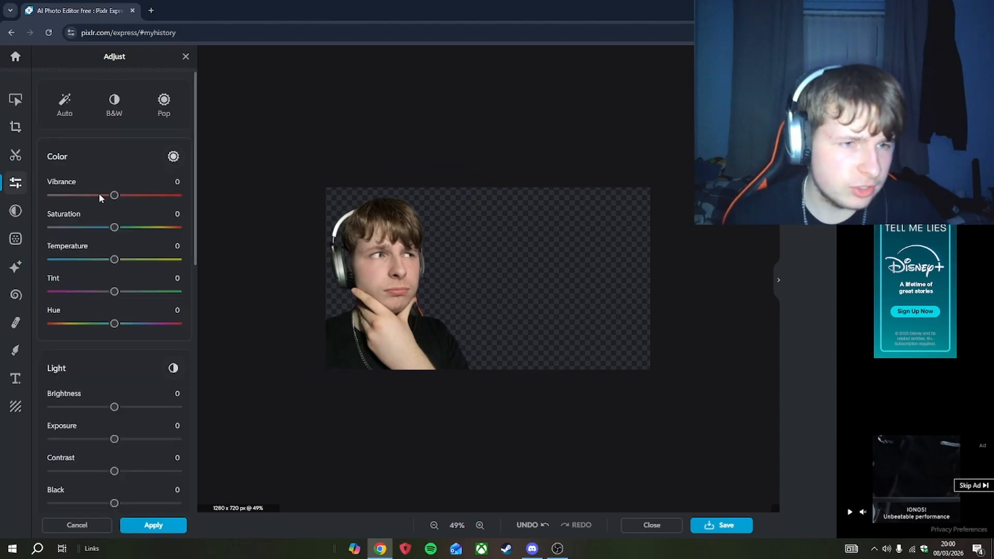
{"action": "scroll", "coordinate": [99, 196], "scroll_direction": "down", "scroll_amount": 2}
{"action": "left_click_drag", "start_coordinate": [115, 303], "coordinate": [126, 306]}
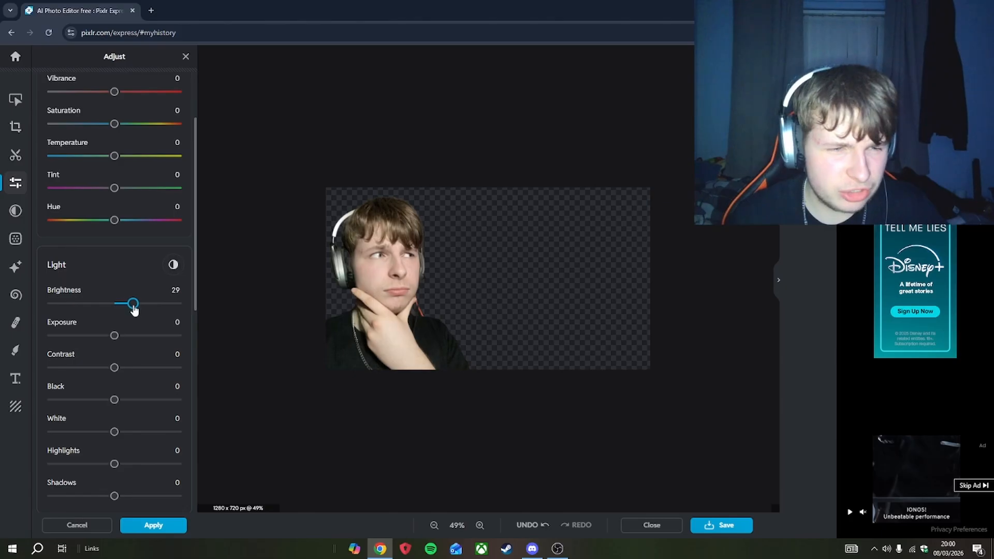
{"action": "left_click_drag", "start_coordinate": [123, 340], "coordinate": [106, 340]}
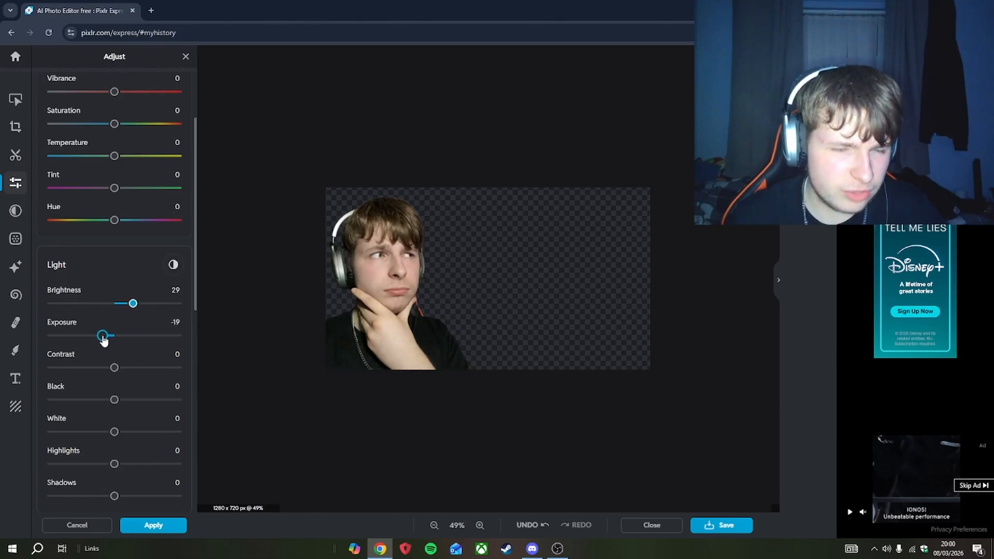
- Set highlights to -36, shadows to 5 and vignette to 69, raise bloom slightly, and close the adjustments
{"action": "scroll", "coordinate": [104, 340], "scroll_direction": "down", "scroll_amount": 1}
{"action": "left_click_drag", "start_coordinate": [114, 412], "coordinate": [108, 413]}
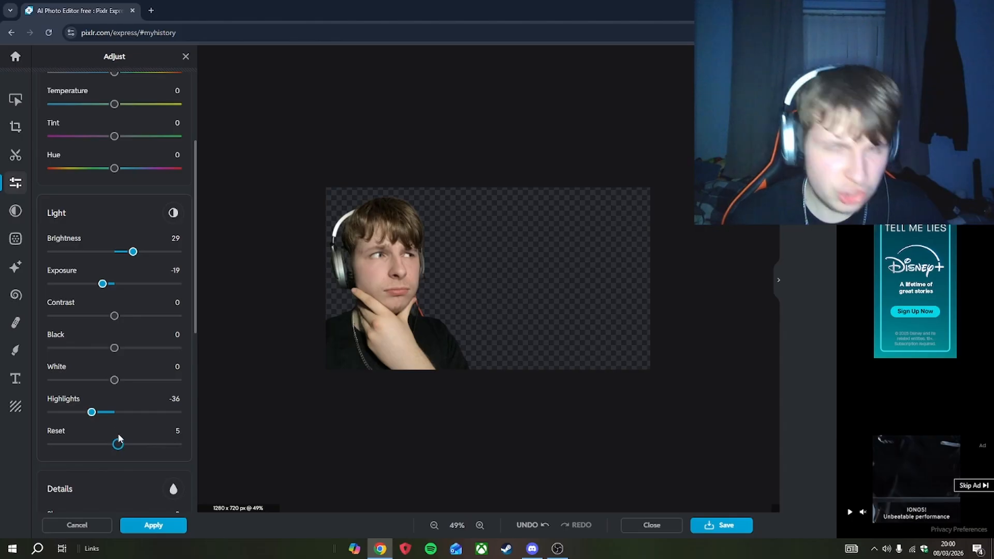
{"action": "scroll", "coordinate": [125, 438], "scroll_direction": "down", "scroll_amount": 4}
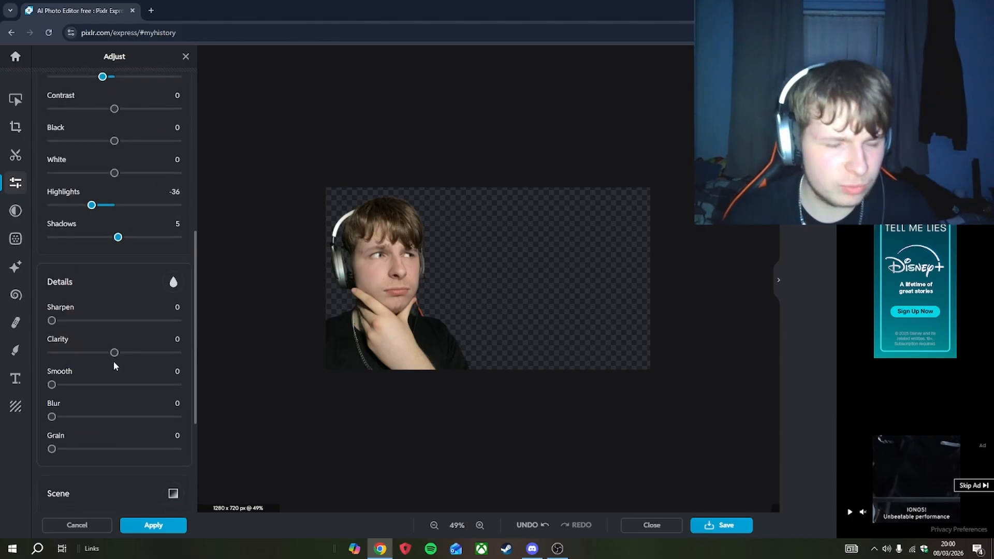
{"action": "scroll", "coordinate": [122, 347], "scroll_direction": "down", "scroll_amount": 1}
{"action": "left_click_drag", "start_coordinate": [110, 367], "coordinate": [159, 381]}
{"action": "scroll", "coordinate": [98, 372], "scroll_direction": "down", "scroll_amount": 2}
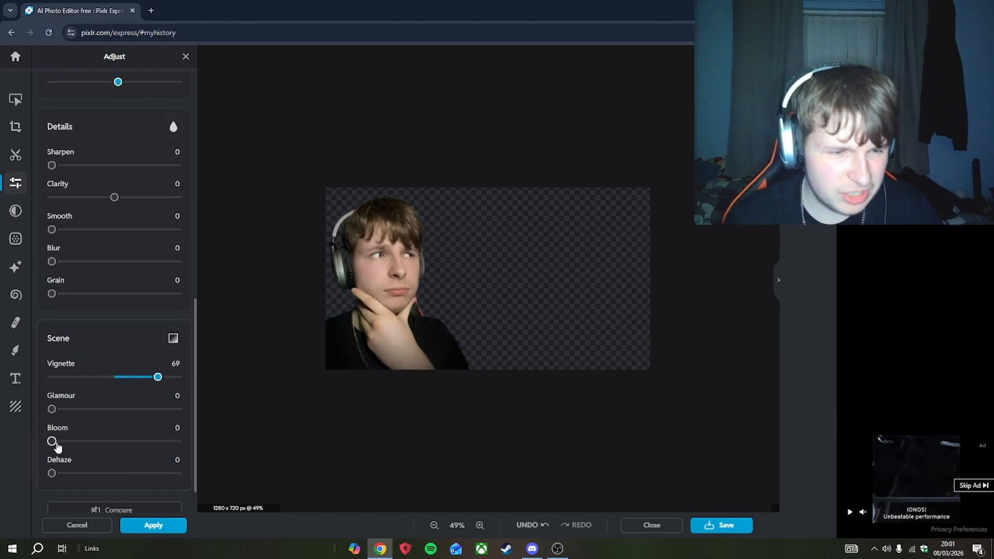
{"action": "left_click_drag", "start_coordinate": [55, 444], "coordinate": [74, 444]}
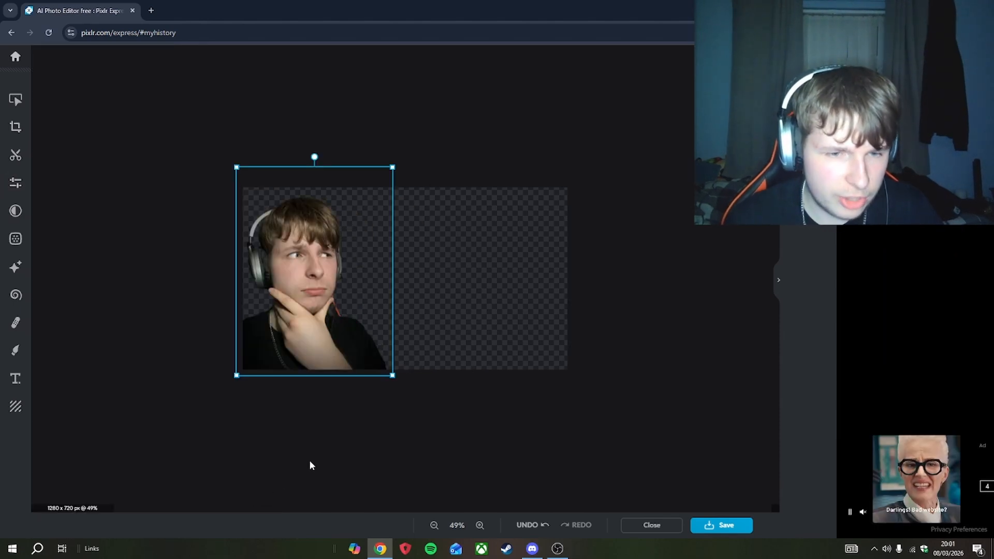
{"action": "left_click", "coordinate": [310, 461]}
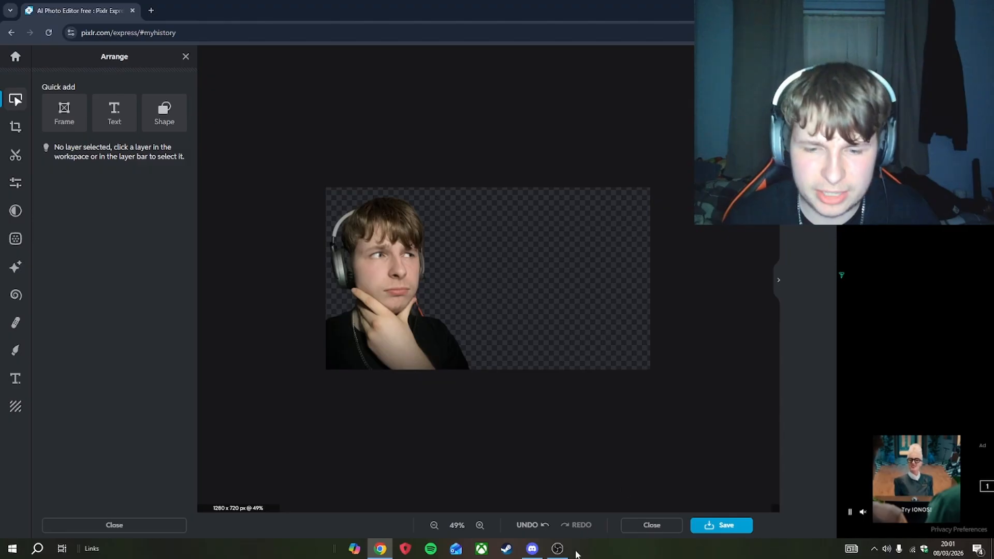
{"action": "left_click", "coordinate": [557, 549]}
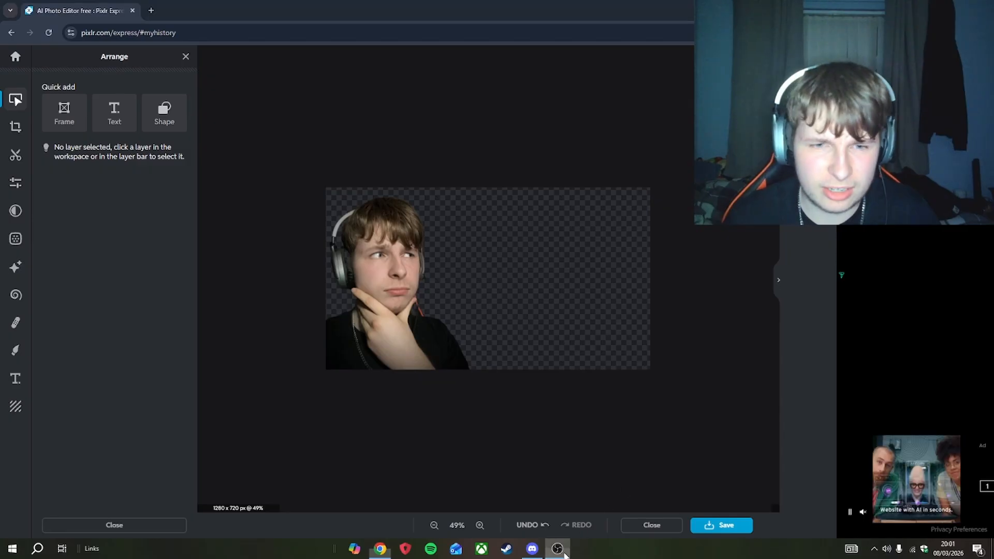
{"action": "left_click", "coordinate": [739, 444]}
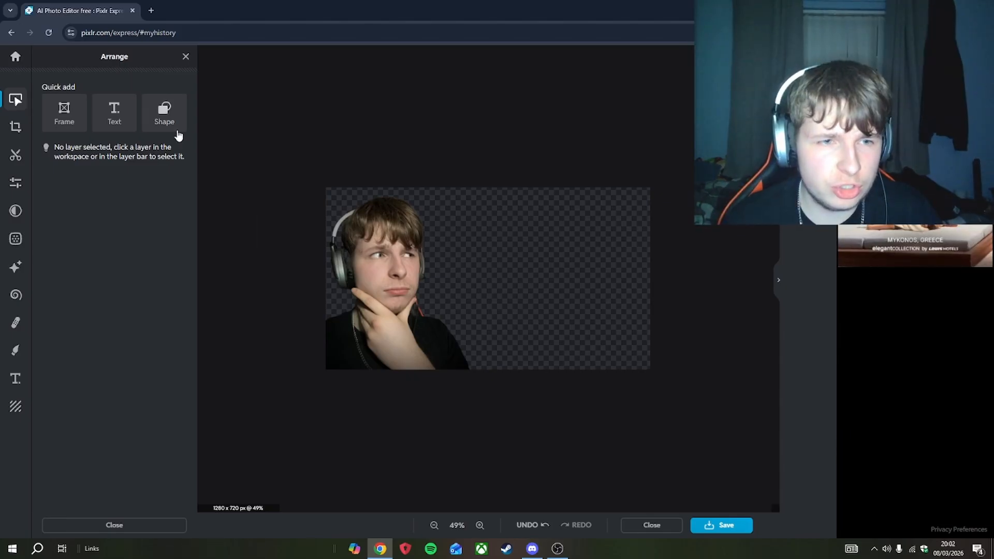
- Add a rectangle shape and stretch it into a bar across the canvas's bottom edge
{"action": "left_click", "coordinate": [164, 113]}
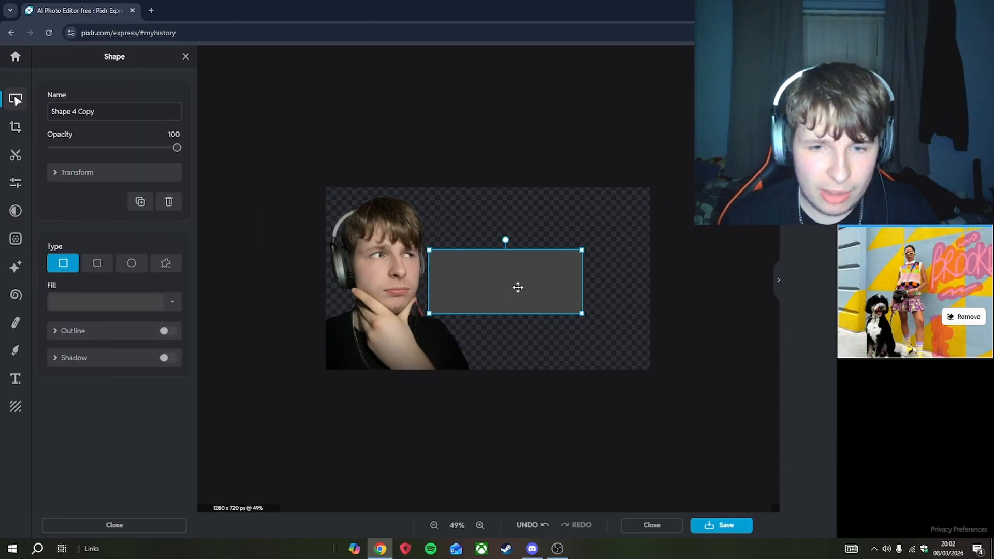
{"action": "left_click_drag", "start_coordinate": [517, 288], "coordinate": [502, 281]}
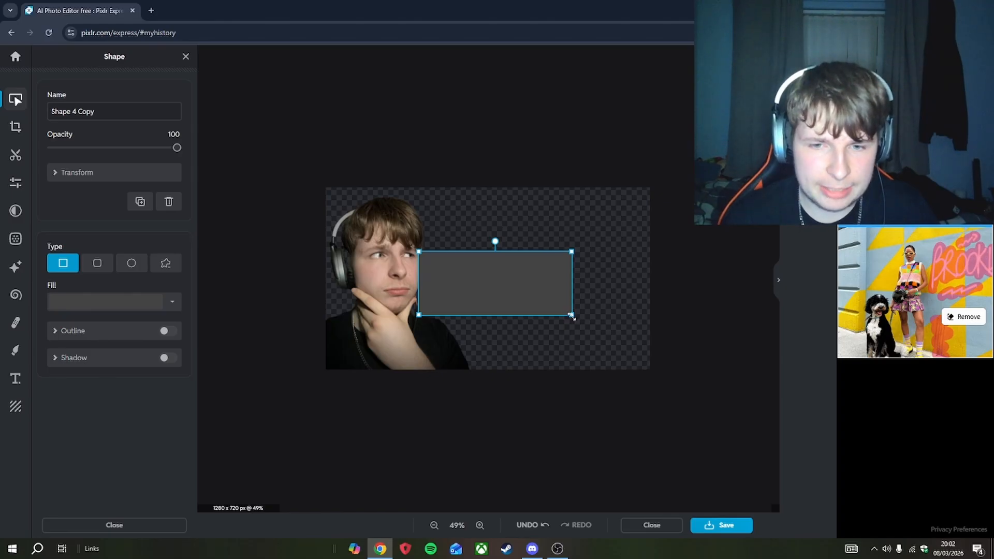
{"action": "left_click_drag", "start_coordinate": [571, 315], "coordinate": [649, 369]}
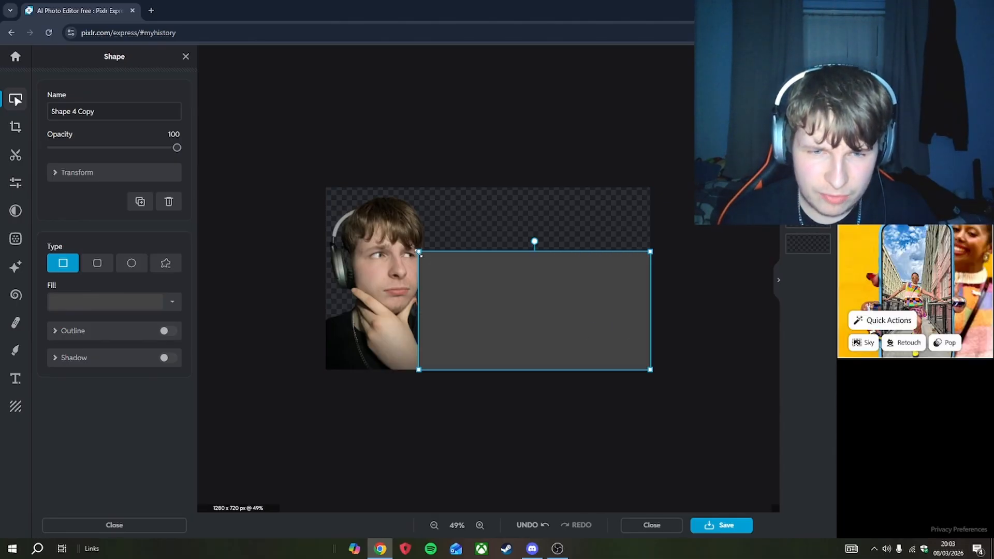
{"action": "left_click_drag", "start_coordinate": [419, 254], "coordinate": [325, 343]}
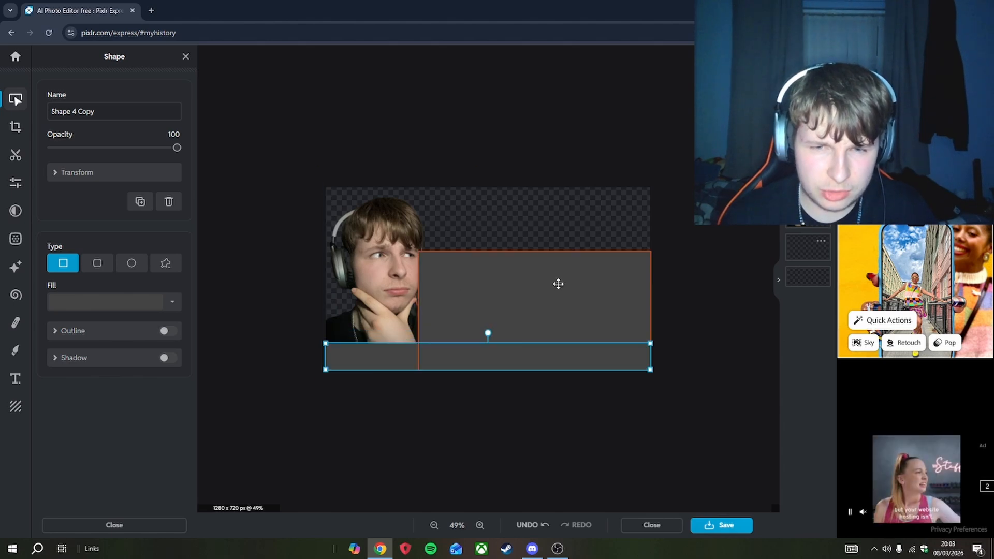
{"action": "left_click", "coordinate": [678, 363]}
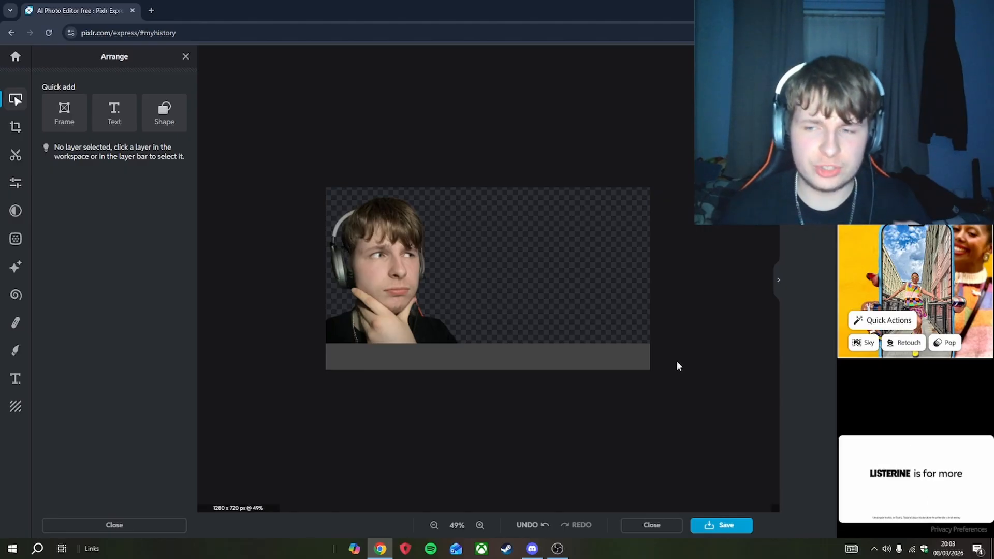
- Move the photo layer above the rectangle bar in the layer order
{"action": "scroll", "coordinate": [411, 377], "scroll_direction": "up", "scroll_amount": 3}
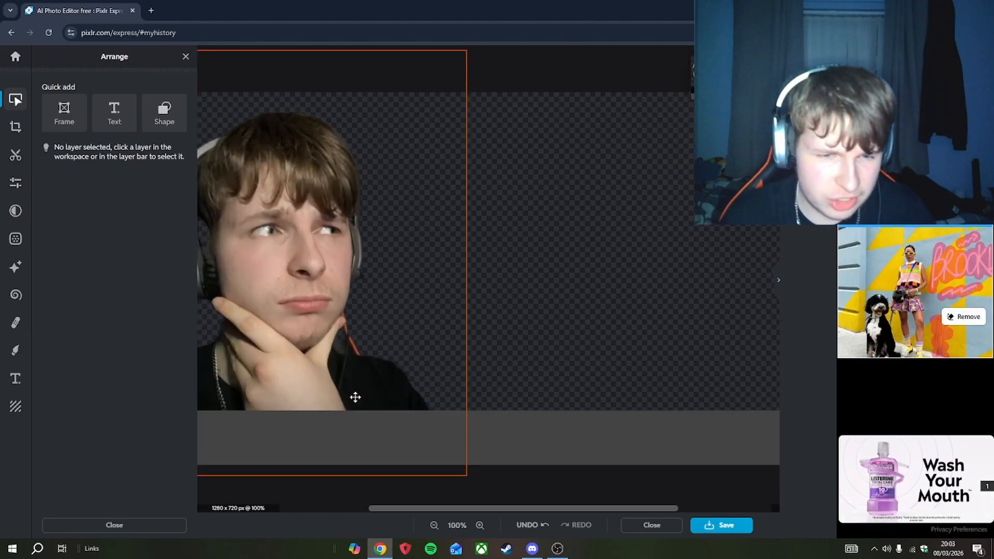
{"action": "scroll", "coordinate": [363, 396], "scroll_direction": "down", "scroll_amount": 2}
{"action": "left_click", "coordinate": [375, 393]}
{"action": "scroll", "coordinate": [409, 430], "scroll_direction": "up", "scroll_amount": 1}
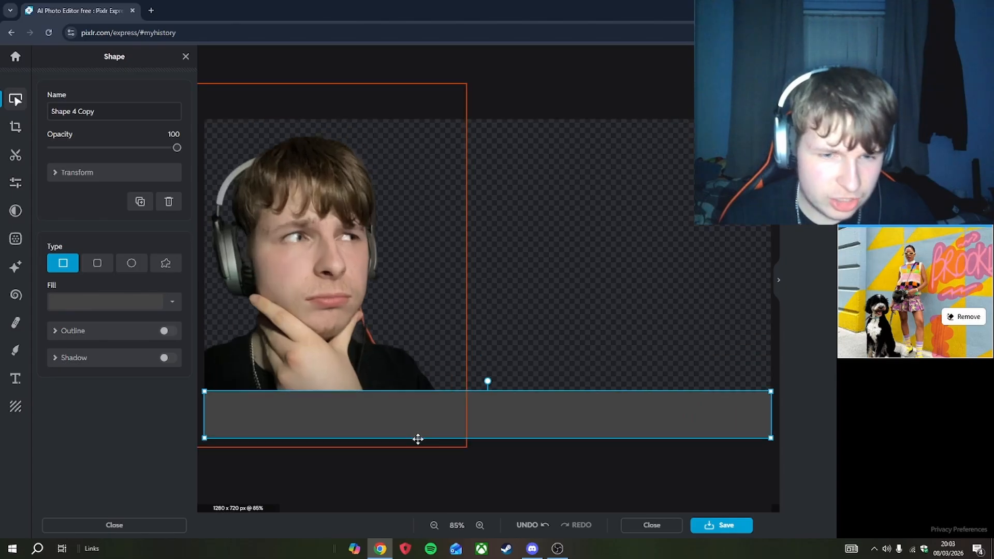
{"action": "scroll", "coordinate": [409, 425], "scroll_direction": "down", "scroll_amount": 2}
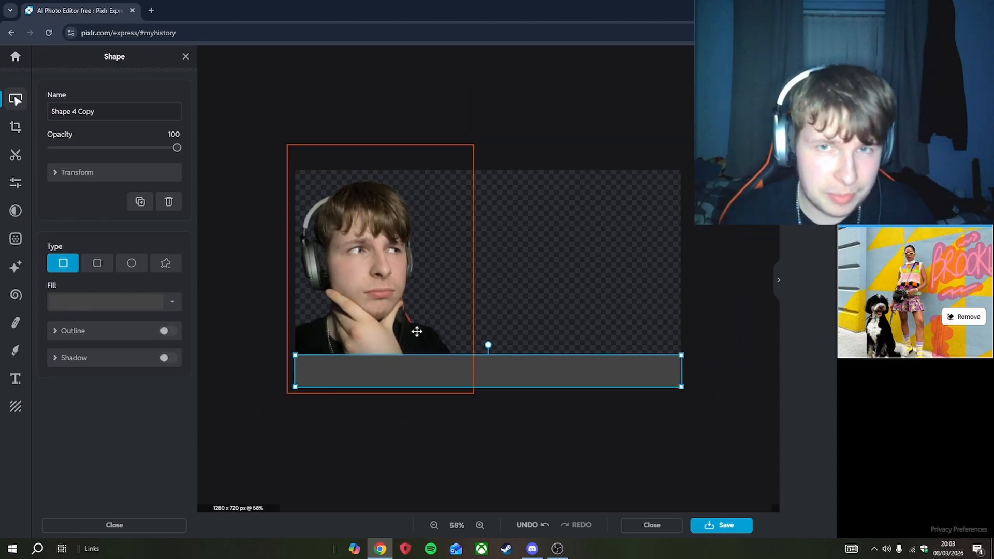
{"action": "left_click", "coordinate": [417, 332]}
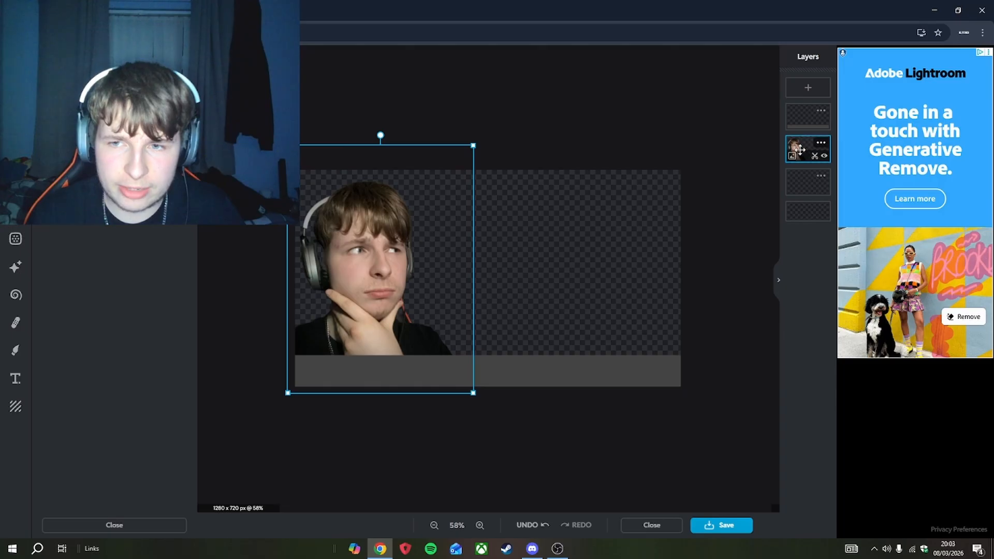
{"action": "left_click_drag", "start_coordinate": [800, 150], "coordinate": [800, 112]}
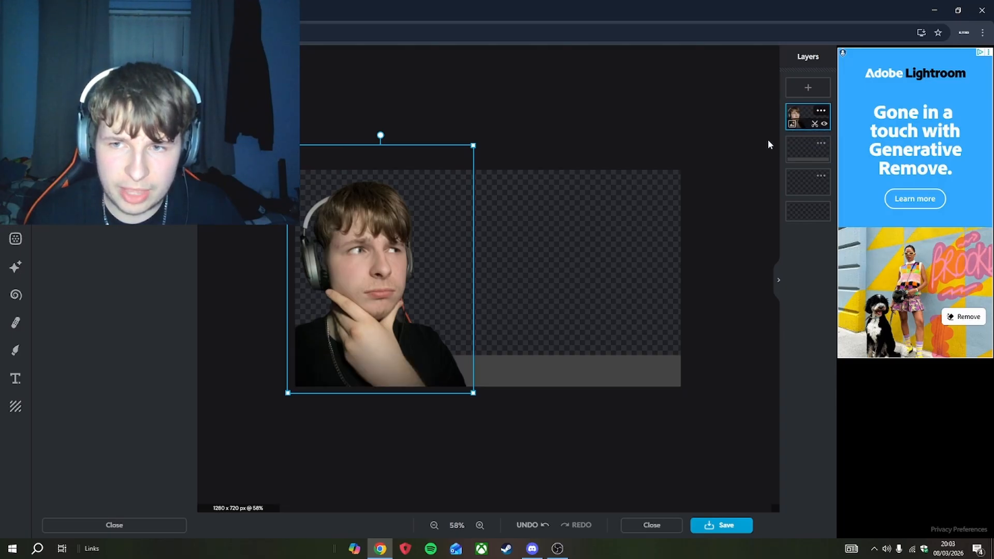
{"action": "left_click", "coordinate": [739, 130]}
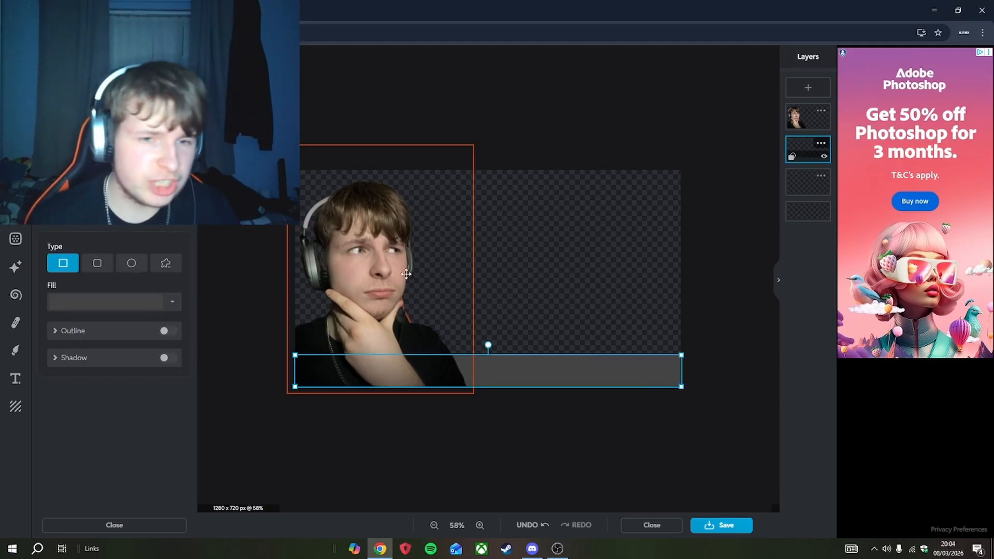
- Change the bar's fill colour to green
{"action": "left_click", "coordinate": [172, 302]}
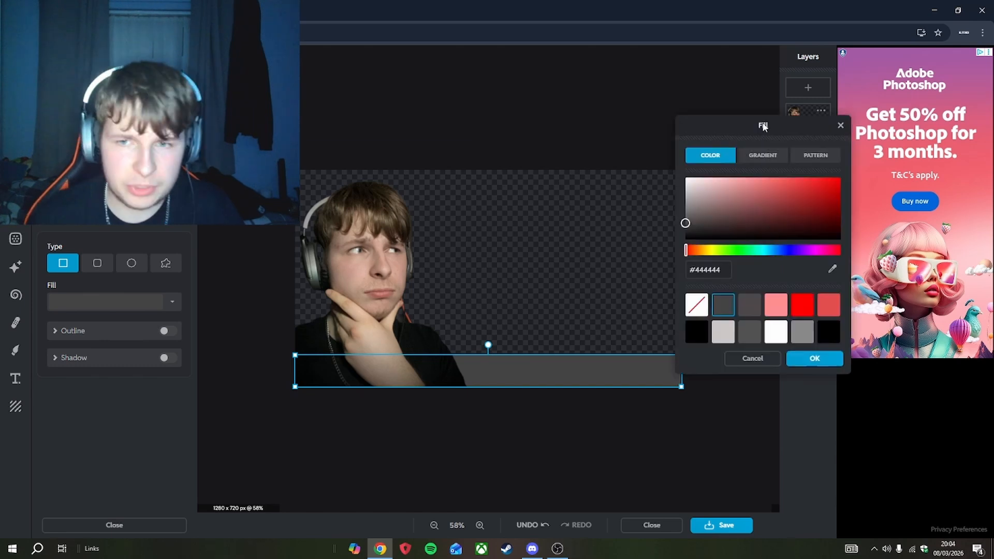
{"action": "left_click", "coordinate": [762, 202]}
{"action": "left_click_drag", "start_coordinate": [762, 202], "coordinate": [762, 203]}
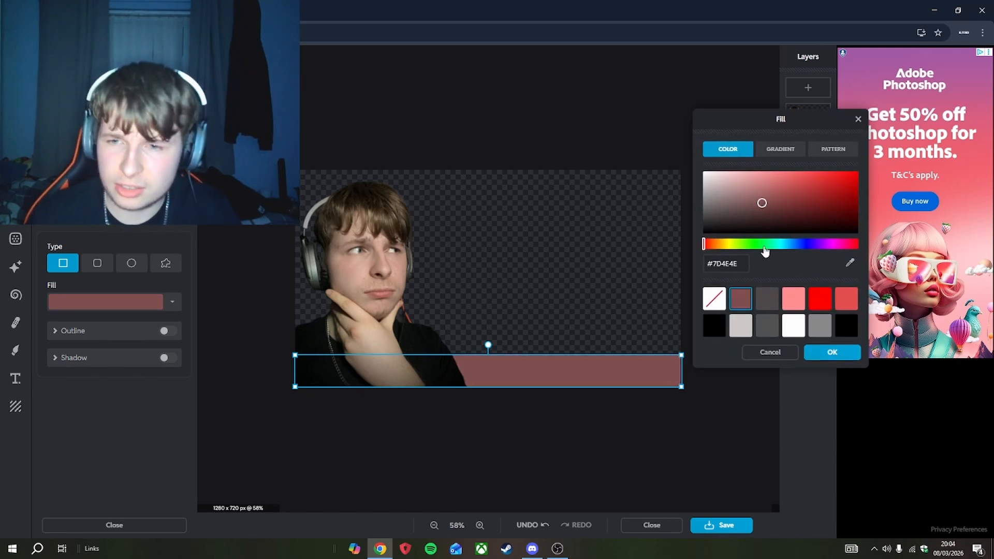
{"action": "left_click", "coordinate": [762, 244]}
{"action": "left_click", "coordinate": [765, 204]}
{"action": "mouse_move", "coordinate": [768, 206]}
{"action": "left_mouse_down"}
{"action": "mouse_move", "coordinate": [782, 181]}
{"action": "mouse_move", "coordinate": [761, 201]}
{"action": "mouse_move", "coordinate": [764, 194]}
{"action": "left_mouse_up"}
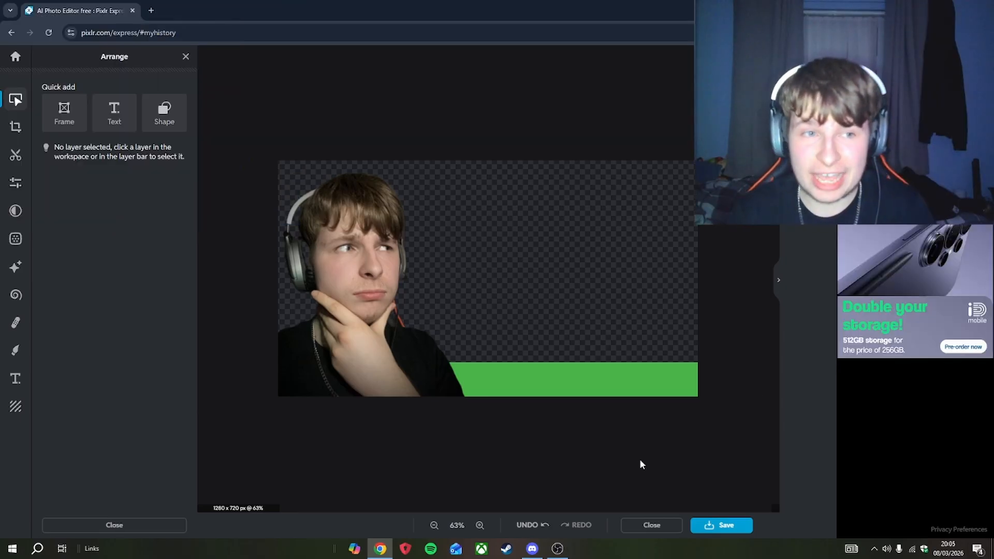
- Add a text layer, place it above the bar, and clear its placeholder text
{"action": "left_click", "coordinate": [114, 113]}
{"action": "mouse_move", "coordinate": [591, 254]}
{"action": "left_mouse_down"}
{"action": "mouse_move", "coordinate": [565, 242]}
{"action": "mouse_move", "coordinate": [607, 258]}
{"action": "left_mouse_up"}
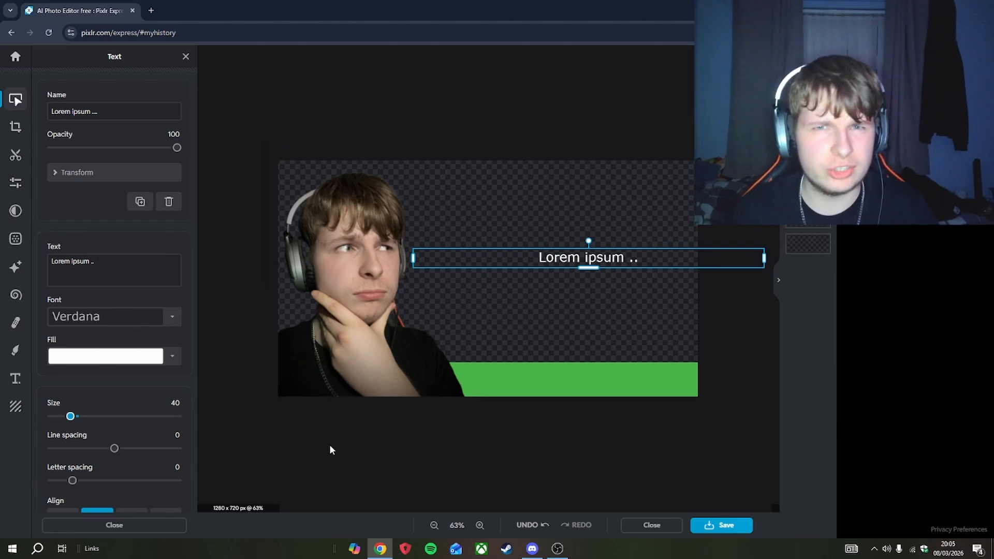
{"action": "left_click_drag", "start_coordinate": [154, 262], "coordinate": [1, 270]}
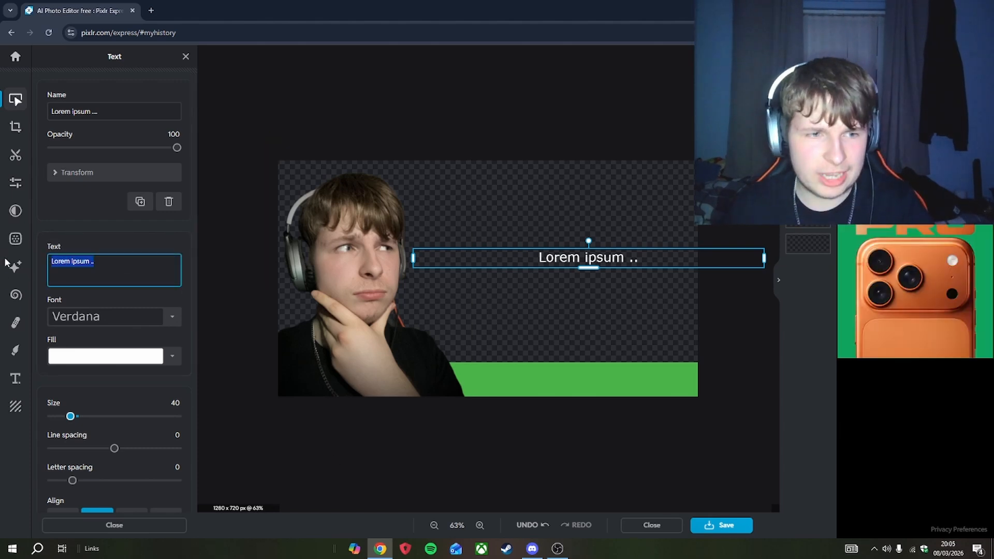
{"action": "key", "text": "BackSpace"}
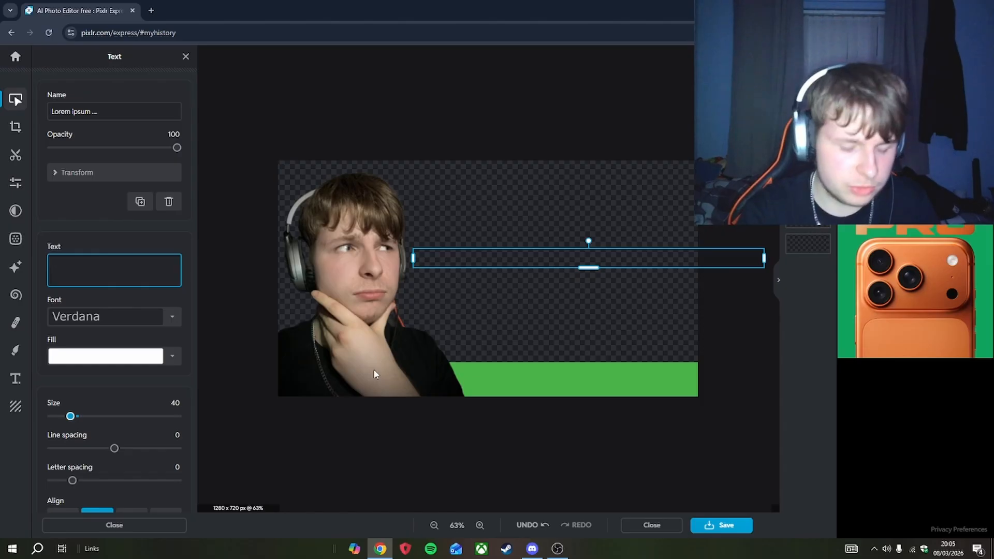
- Enter the caption text "How to make thumbnails" and move the text box up toward the top of the canvas
{"action": "type", "text": "How to"}
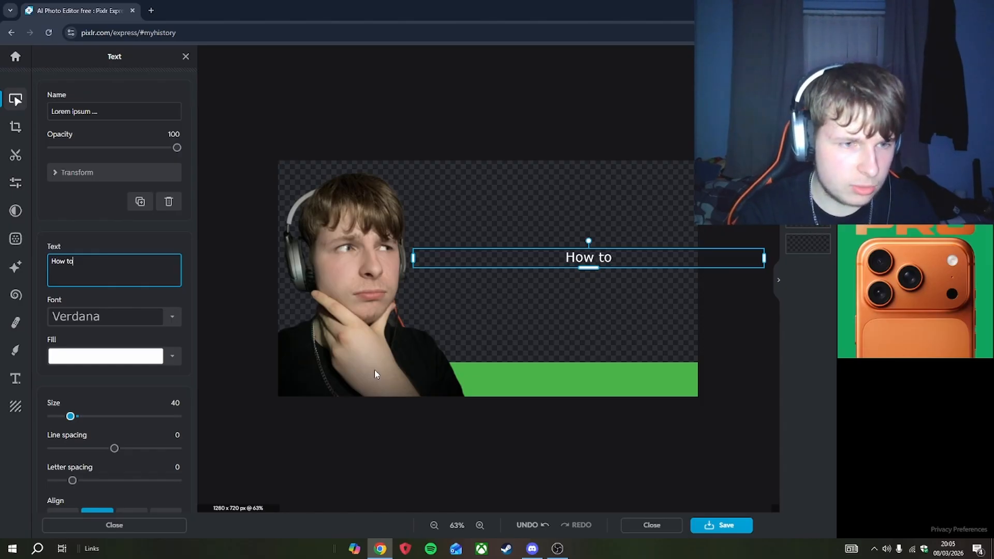
{"action": "type", "text": " make thum"}
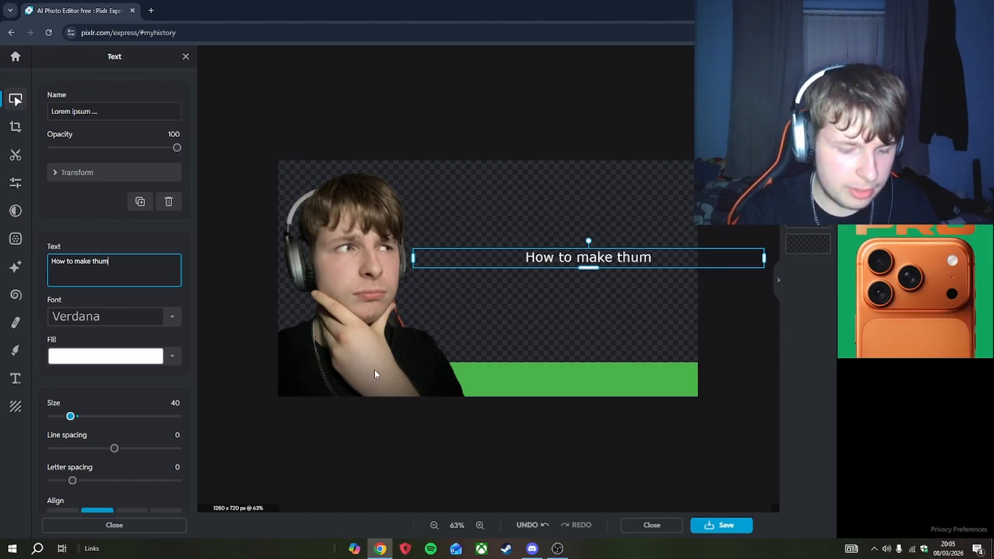
{"action": "type", "text": "bnails"}
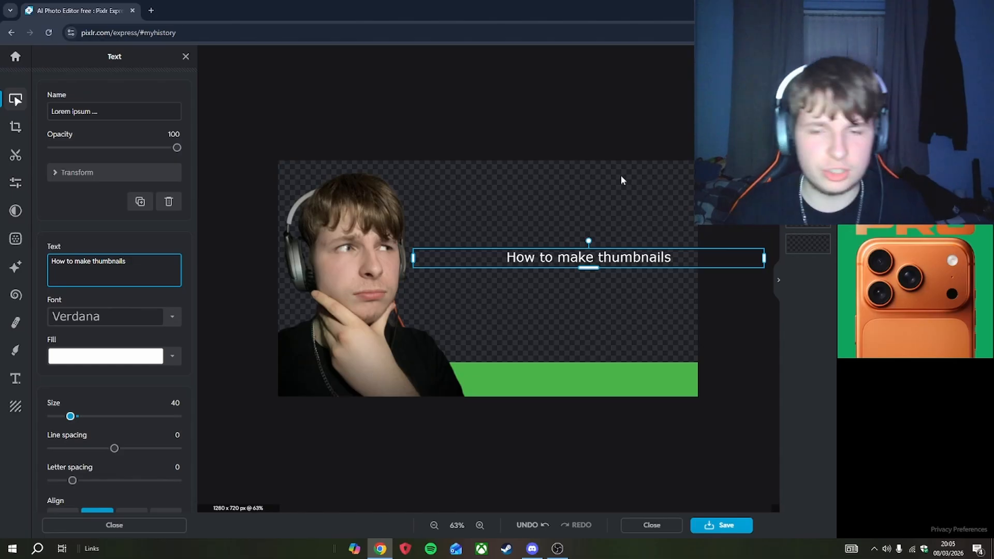
{"action": "left_click_drag", "start_coordinate": [606, 259], "coordinate": [583, 226]}
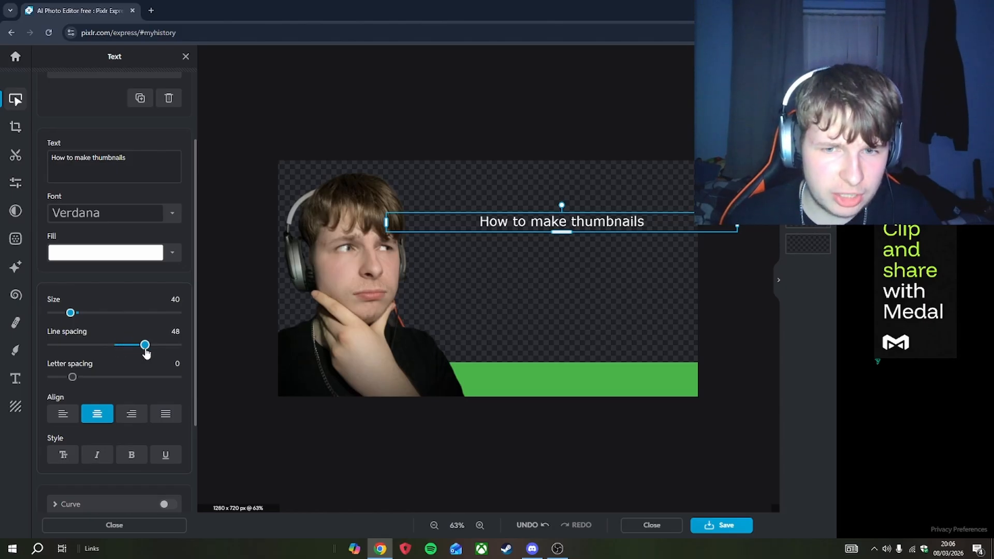
- Try increasing the caption's line and letter spacing to 48, then undo those spacing changes
{"action": "left_click_drag", "start_coordinate": [78, 379], "coordinate": [126, 378]}
{"action": "scroll", "coordinate": [520, 225], "scroll_direction": "up", "scroll_amount": 3}
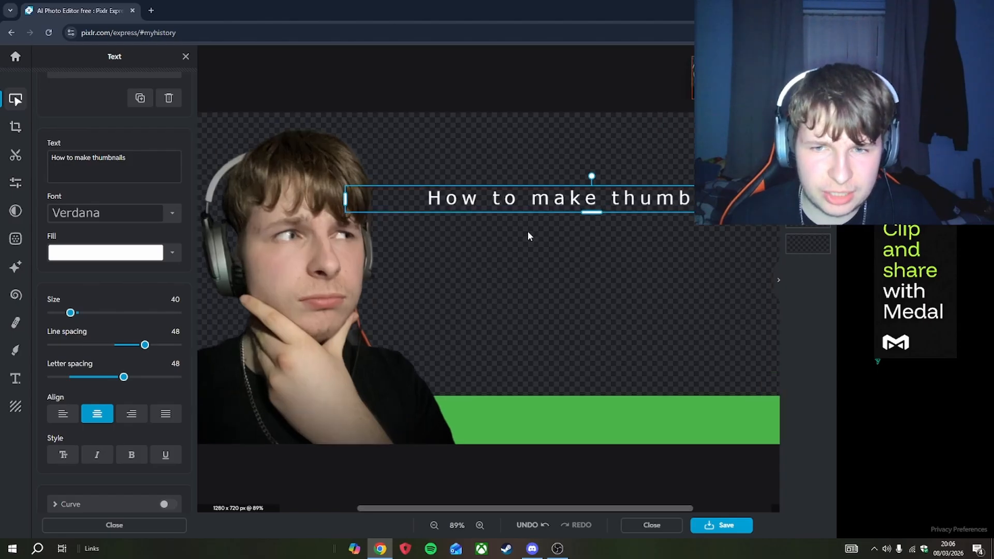
{"action": "scroll", "coordinate": [527, 233], "scroll_direction": "down", "scroll_amount": 1}
{"action": "scroll", "coordinate": [536, 229], "scroll_direction": "down", "scroll_amount": 1}
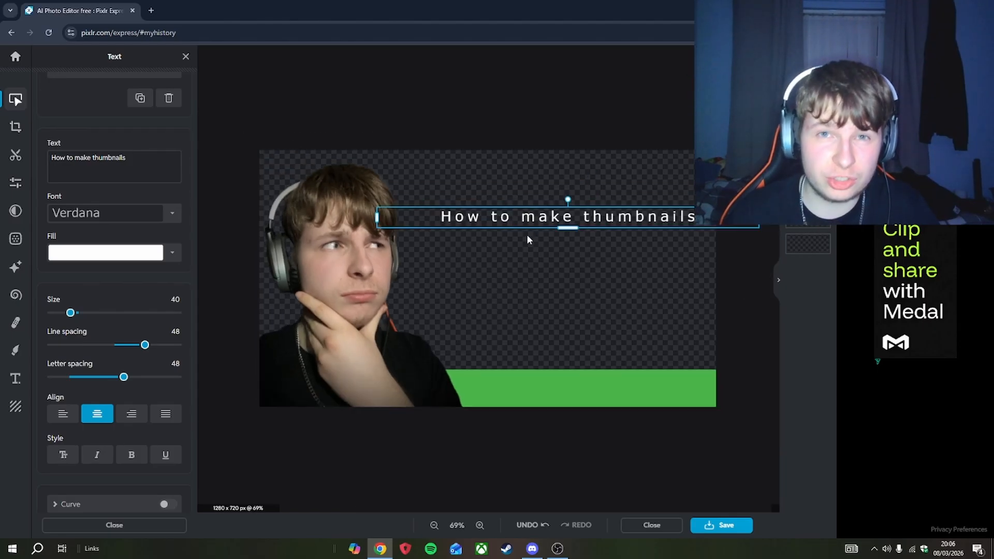
{"action": "key", "text": "ctrl+z"}
{"action": "key", "text": "ctrl+z"}
{"action": "key", "text": "ctrl+z"}
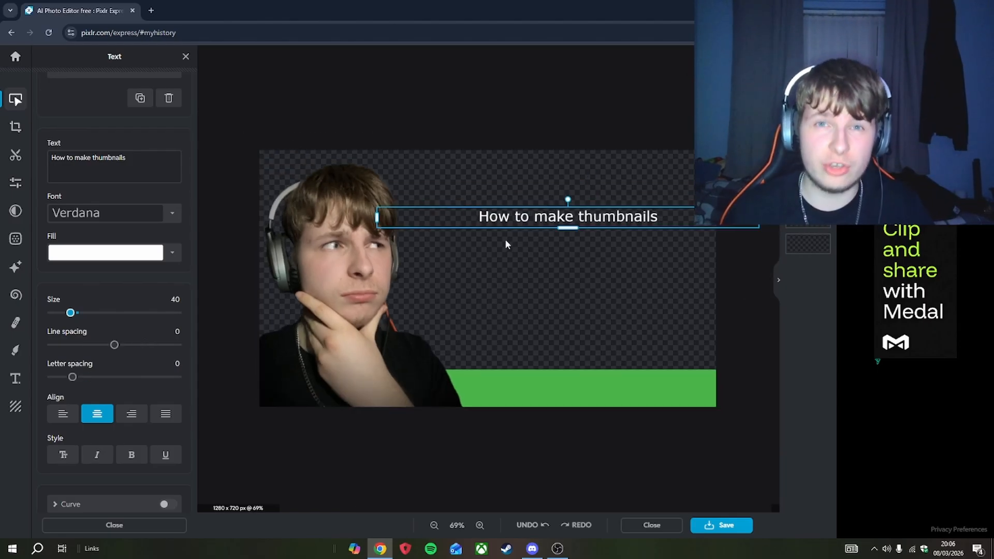
- Change the caption's font to Father and Son and enlarge the caption slightly
{"action": "scroll", "coordinate": [114, 258], "scroll_direction": "up", "scroll_amount": 1}
{"action": "left_click", "coordinate": [124, 265]}
{"action": "scroll", "coordinate": [114, 290], "scroll_direction": "down", "scroll_amount": 2}
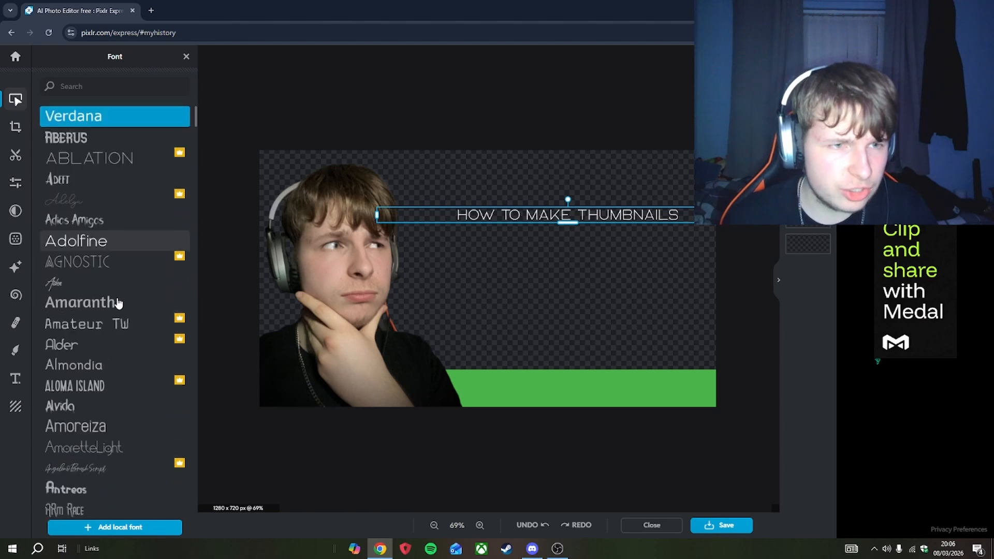
{"action": "scroll", "coordinate": [118, 302], "scroll_direction": "up", "scroll_amount": 2}
{"action": "scroll", "coordinate": [118, 305], "scroll_direction": "down", "scroll_amount": 3}
{"action": "scroll", "coordinate": [118, 310], "scroll_direction": "down", "scroll_amount": 2}
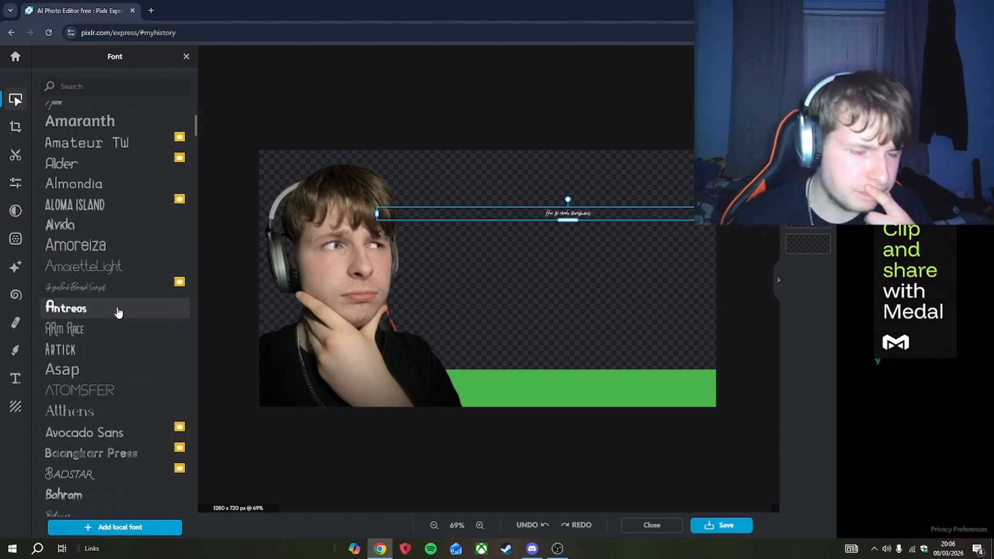
{"action": "scroll", "coordinate": [118, 311], "scroll_direction": "down", "scroll_amount": 5}
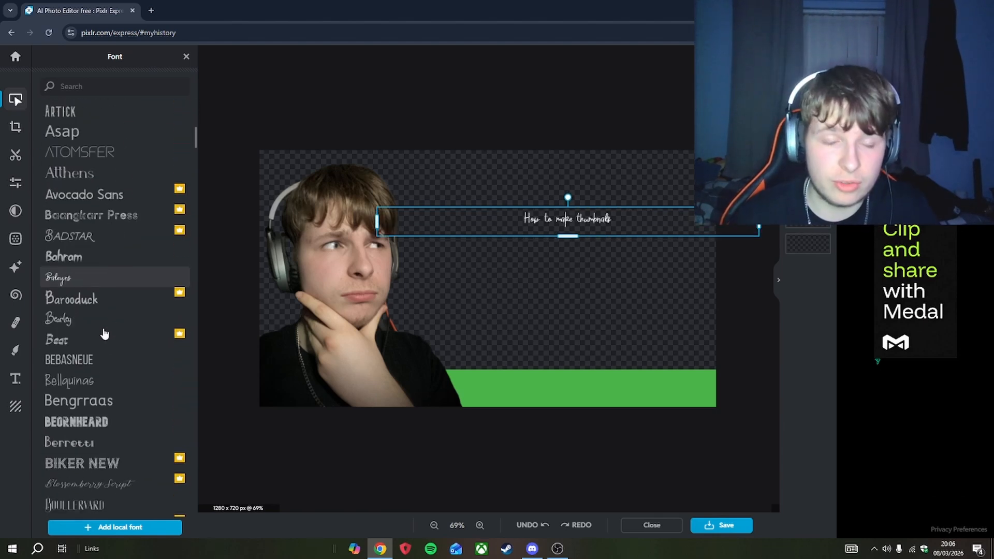
{"action": "scroll", "coordinate": [104, 334], "scroll_direction": "down", "scroll_amount": 5}
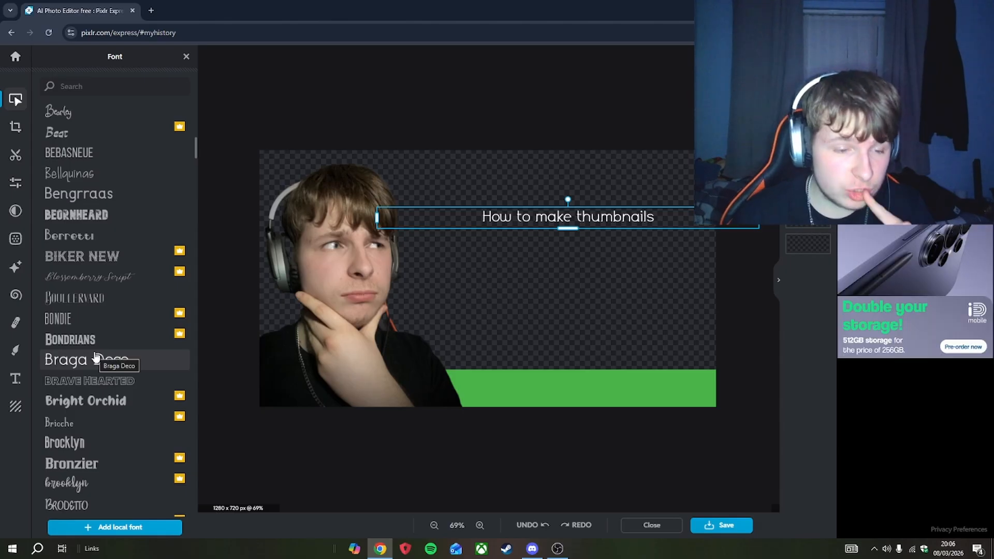
{"action": "scroll", "coordinate": [91, 357], "scroll_direction": "down", "scroll_amount": 5}
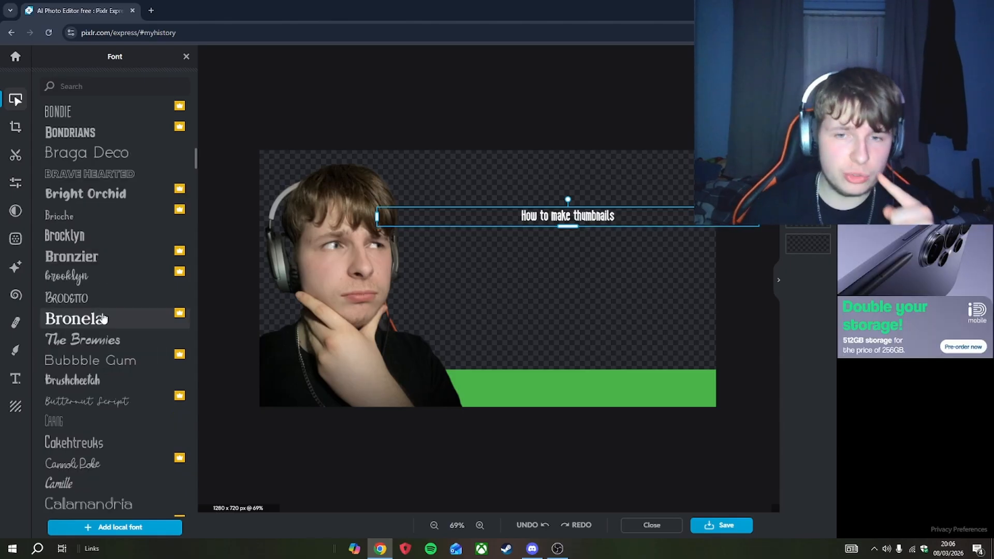
{"action": "scroll", "coordinate": [85, 337], "scroll_direction": "down", "scroll_amount": 10}
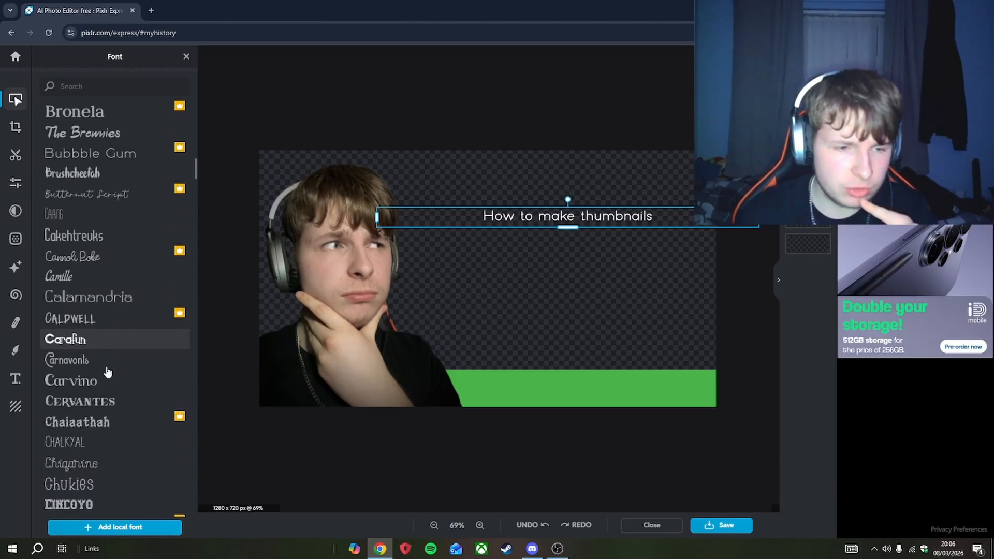
{"action": "scroll", "coordinate": [108, 374], "scroll_direction": "down", "scroll_amount": 10}
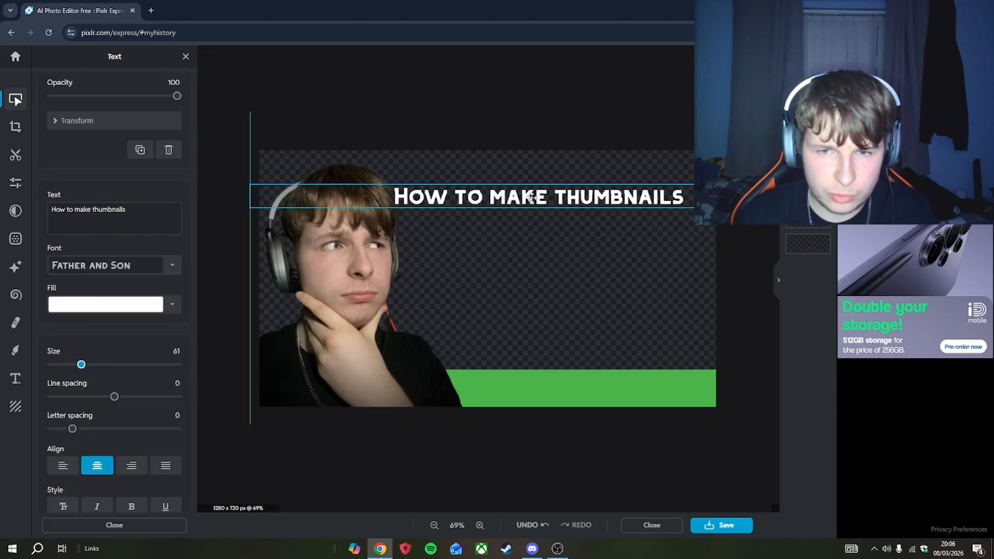
{"action": "left_click_drag", "start_coordinate": [532, 198], "coordinate": [549, 194]}
{"action": "left_click", "coordinate": [387, 476]}
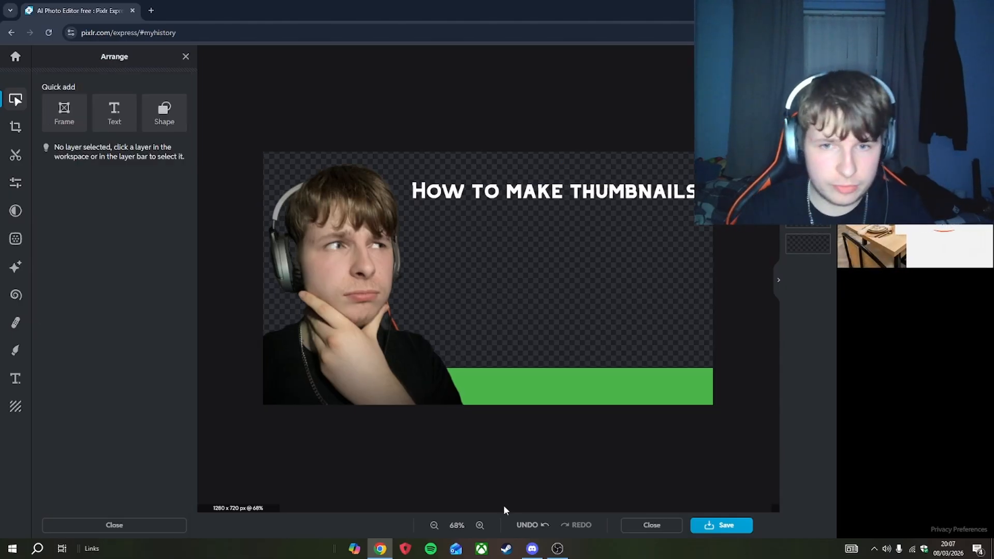
- Break the caption onto two lines after "How to"
{"action": "left_click", "coordinate": [576, 197]}
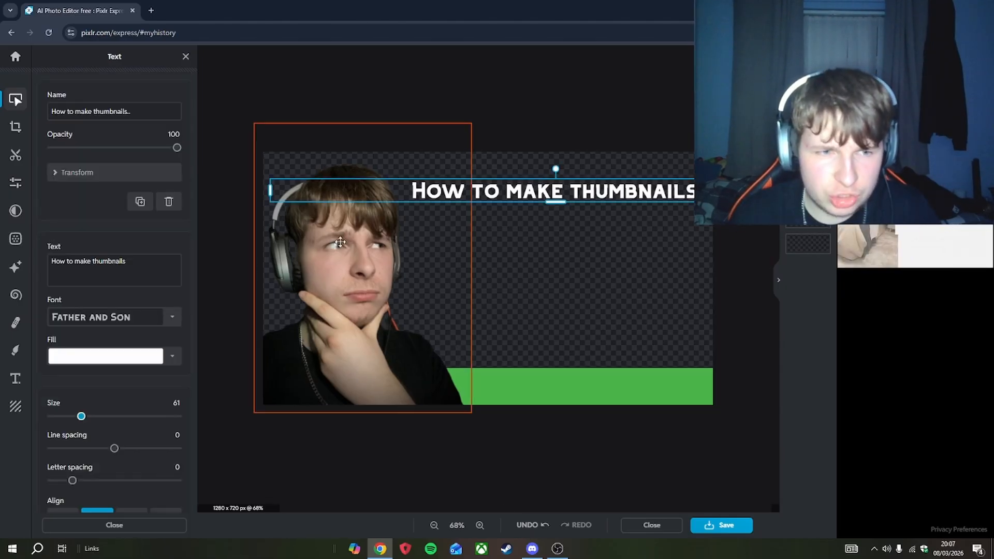
{"action": "left_click", "coordinate": [75, 261]}
{"action": "key", "text": "Return"}
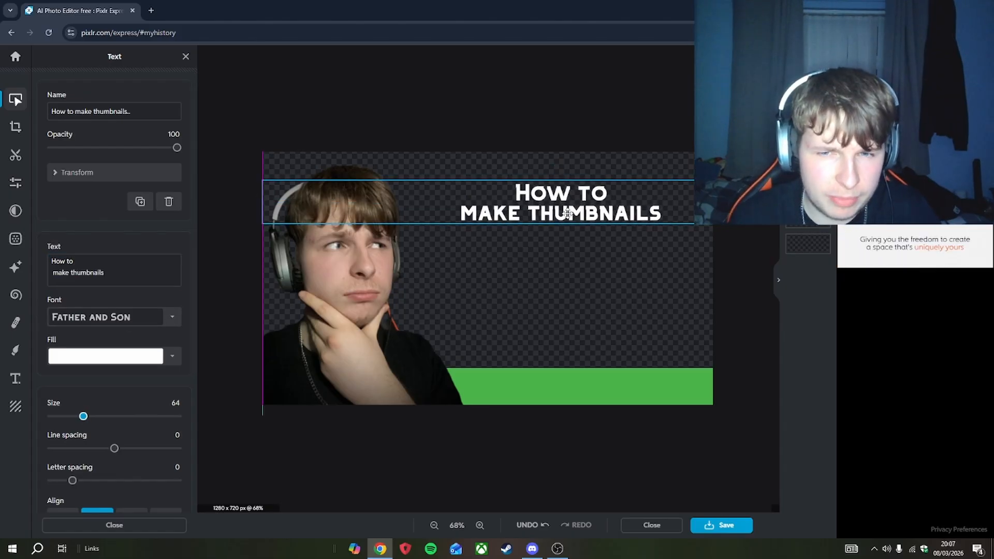
- Make the caption text bold
{"action": "scroll", "coordinate": [128, 323], "scroll_direction": "down", "scroll_amount": 5}
{"action": "left_click", "coordinate": [130, 328]}
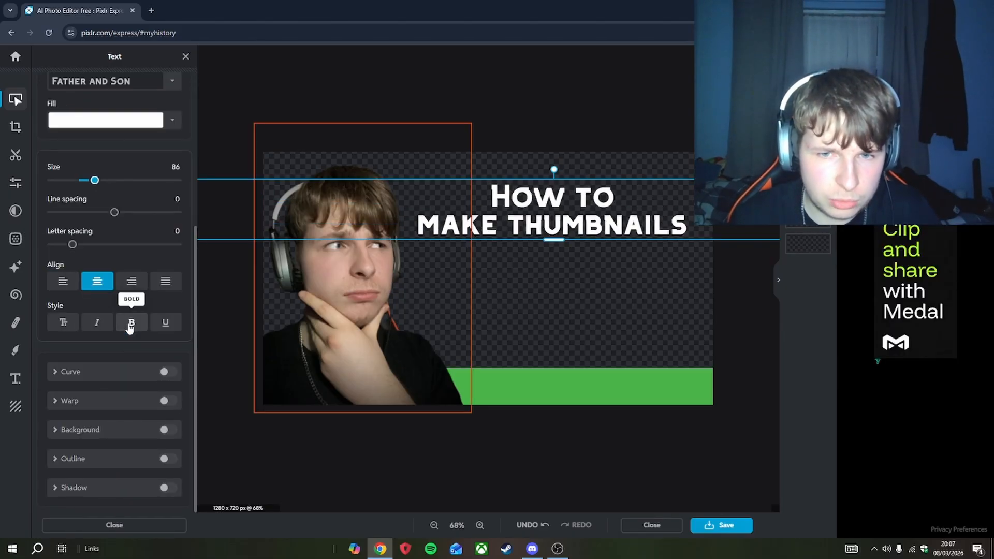
{"action": "left_click", "coordinate": [130, 327]}
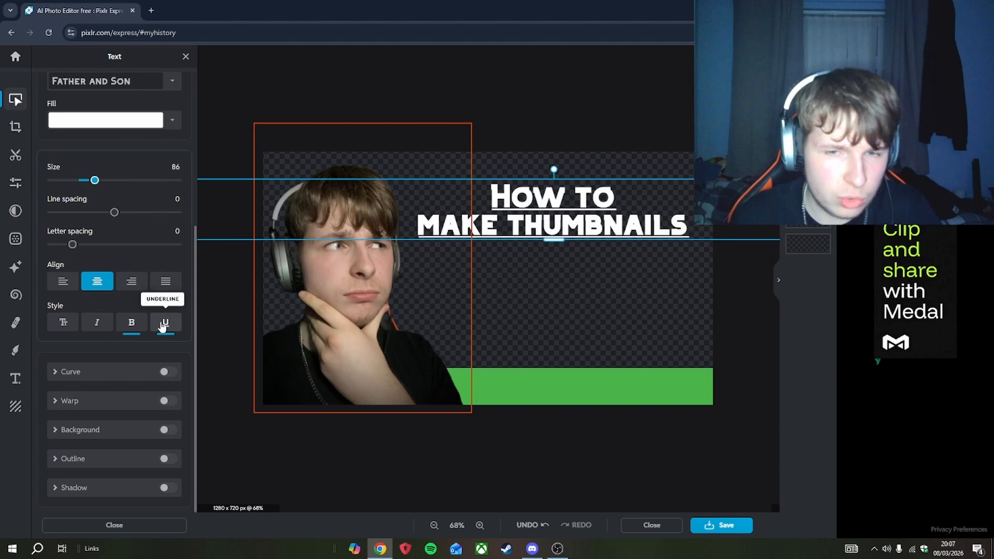
{"action": "left_click", "coordinate": [60, 323]}
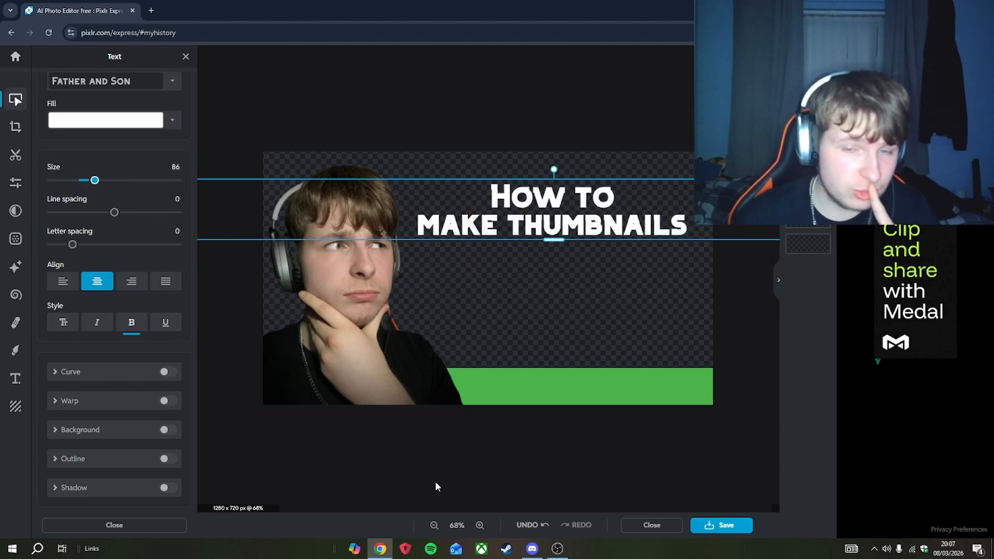
- Turn on a black outline and a black drop shadow for the caption text
{"action": "left_click", "coordinate": [166, 460]}
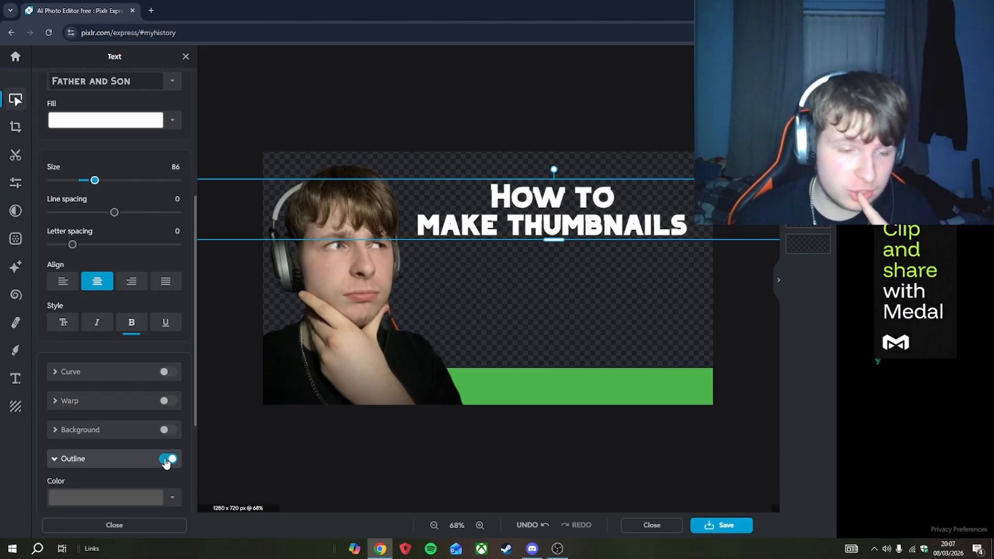
{"action": "scroll", "coordinate": [97, 441], "scroll_direction": "down", "scroll_amount": 3}
{"action": "scroll", "coordinate": [129, 348], "scroll_direction": "down", "scroll_amount": 1}
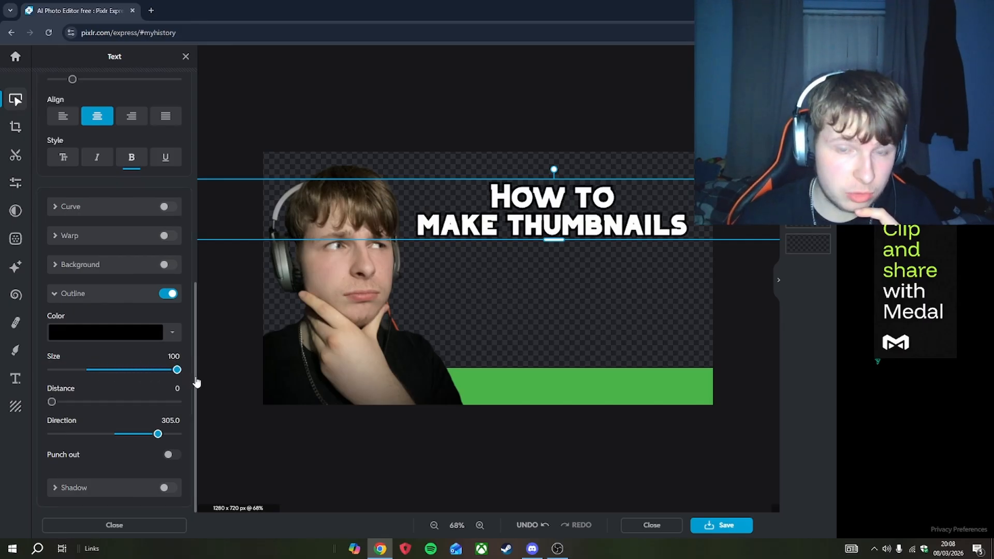
{"action": "scroll", "coordinate": [132, 454], "scroll_direction": "down", "scroll_amount": 3}
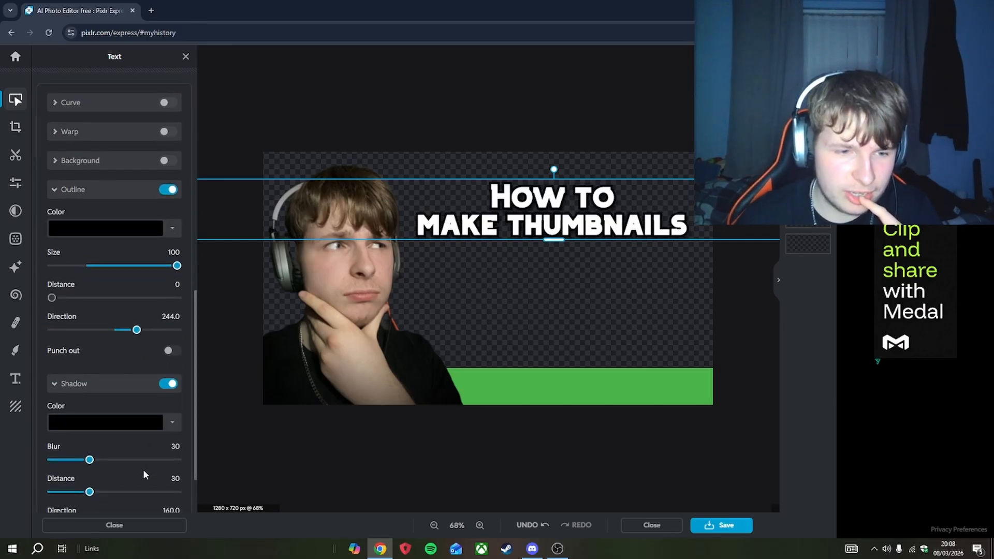
{"action": "left_click_drag", "start_coordinate": [111, 413], "coordinate": [123, 413]}
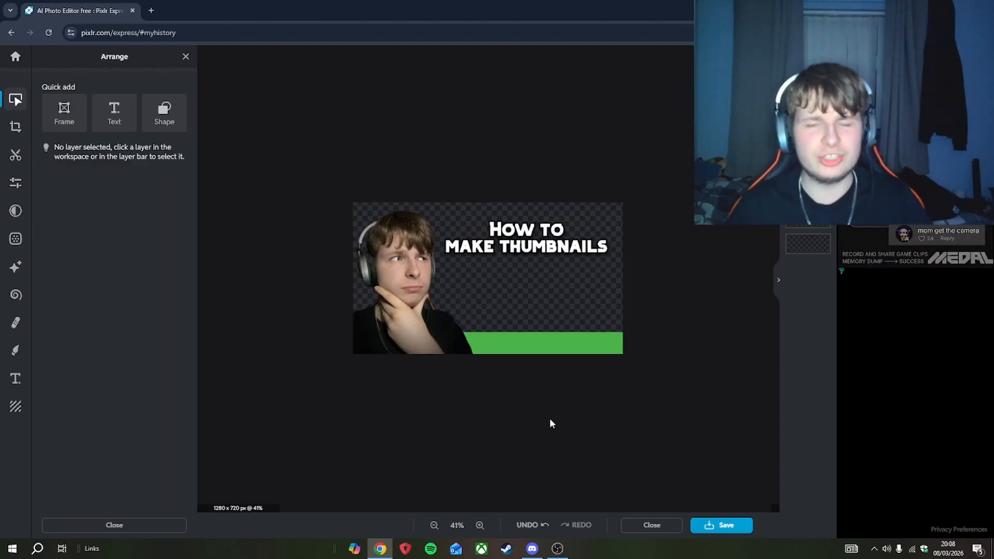
- Reorder the layers so the photo sits above the blue background rectangle, then close the layer editor
{"action": "scroll", "coordinate": [559, 430], "scroll_direction": "up", "scroll_amount": 4}
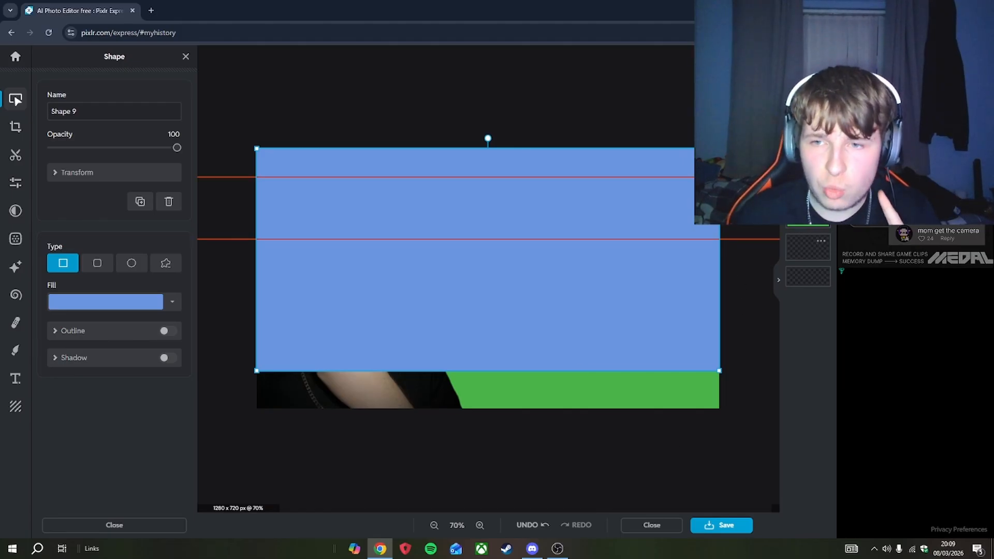
{"action": "left_click", "coordinate": [807, 171]}
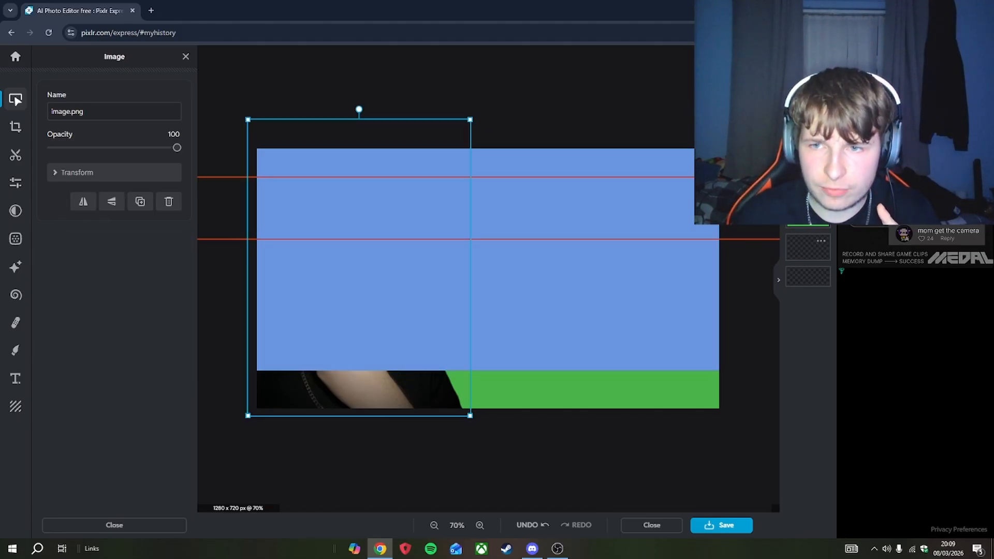
{"action": "left_click_drag", "start_coordinate": [808, 171], "coordinate": [807, 116]}
{"action": "left_click", "coordinate": [808, 178]}
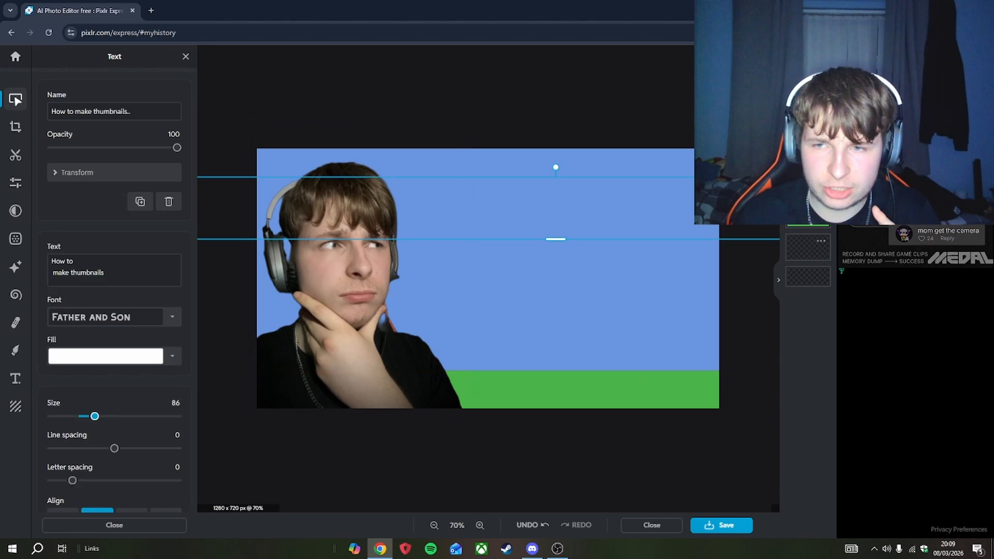
{"action": "left_click", "coordinate": [640, 442]}
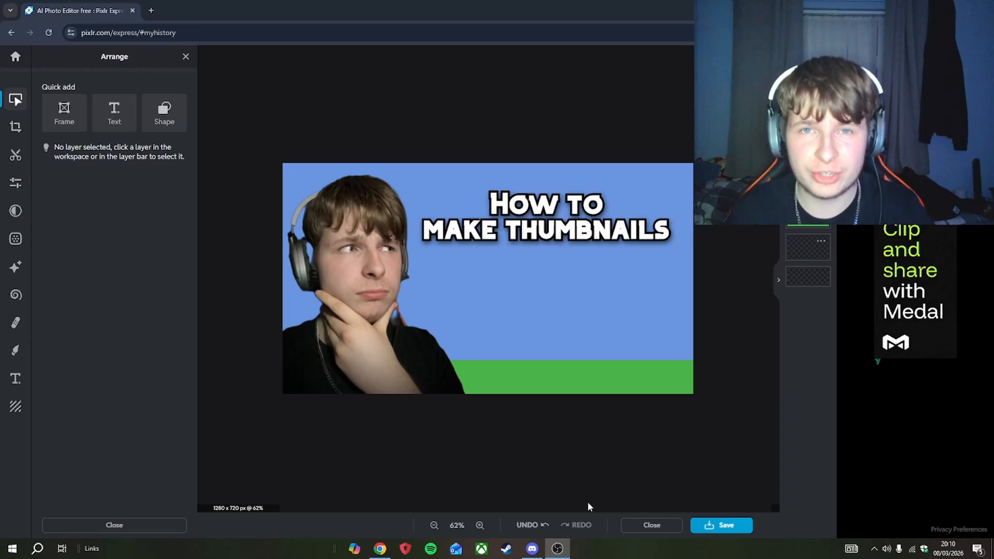
- Enlarge the portrait photo and move it down into the canvas's lower-left corner
{"action": "left_click", "coordinate": [363, 280]}
{"action": "left_click_drag", "start_coordinate": [464, 137], "coordinate": [492, 92]}
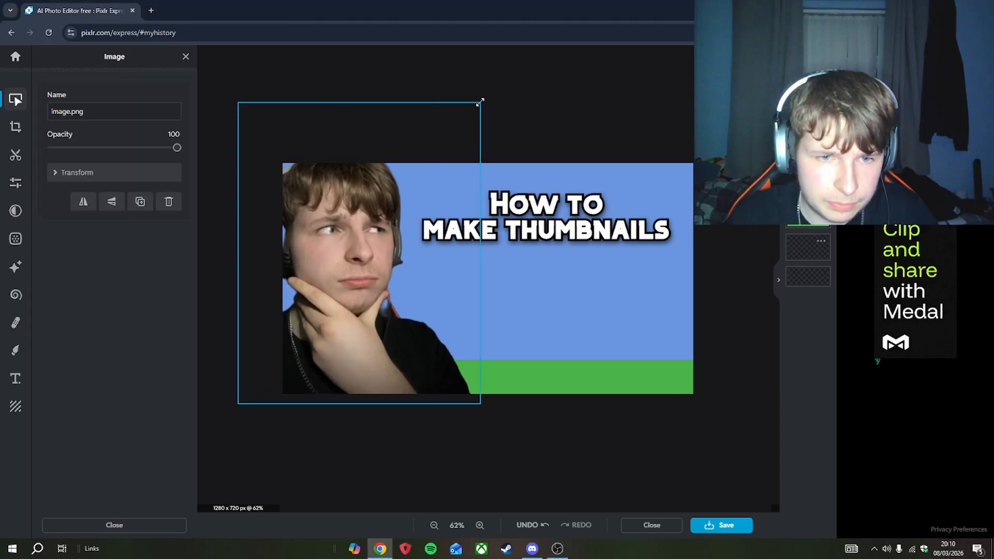
{"action": "left_click_drag", "start_coordinate": [362, 259], "coordinate": [360, 290]}
{"action": "left_click", "coordinate": [534, 477]}
{"action": "scroll", "coordinate": [533, 478], "scroll_direction": "down", "scroll_amount": 2}
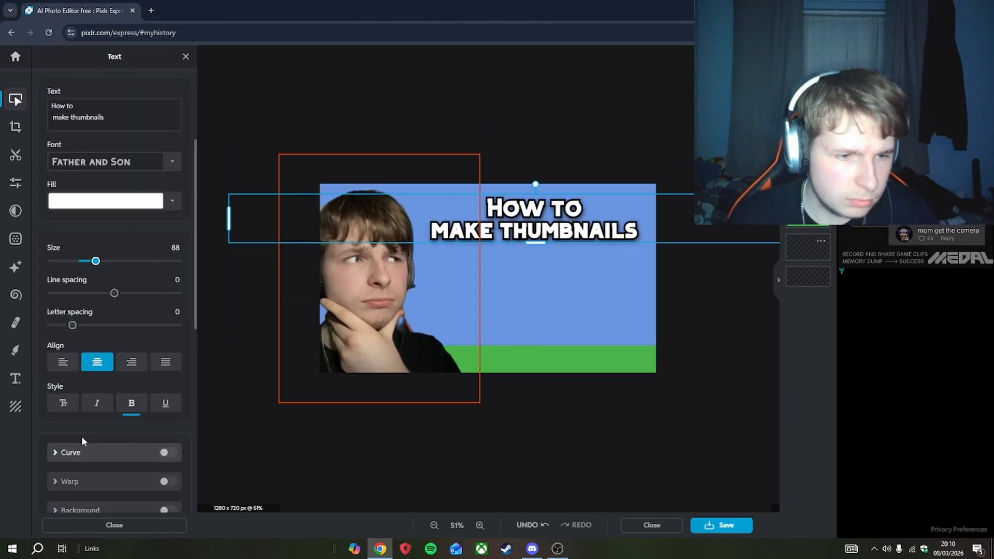
{"action": "scroll", "coordinate": [83, 442], "scroll_direction": "down", "scroll_amount": 5}
{"action": "scroll", "coordinate": [91, 423], "scroll_direction": "down", "scroll_amount": 1}
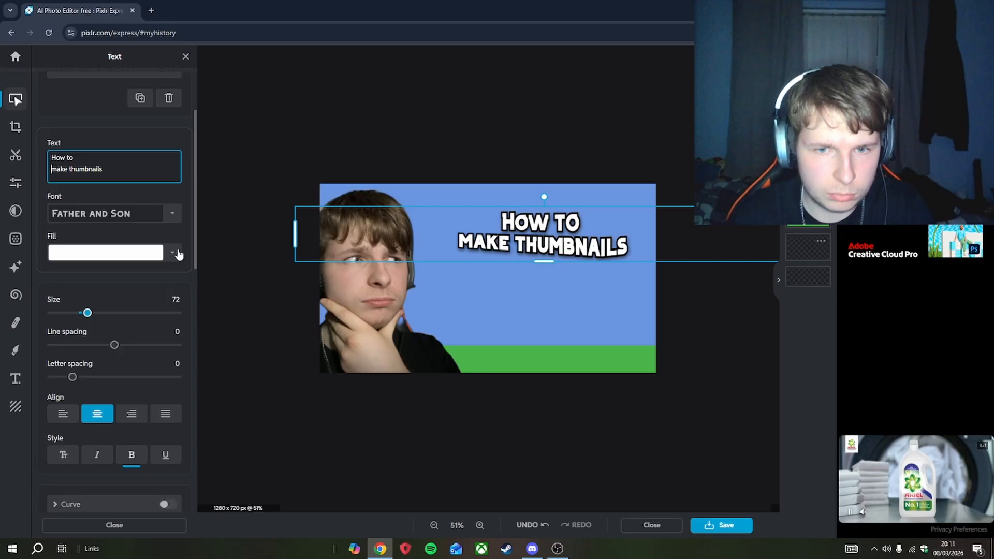
{"action": "scroll", "coordinate": [94, 371], "scroll_direction": "down", "scroll_amount": 5}
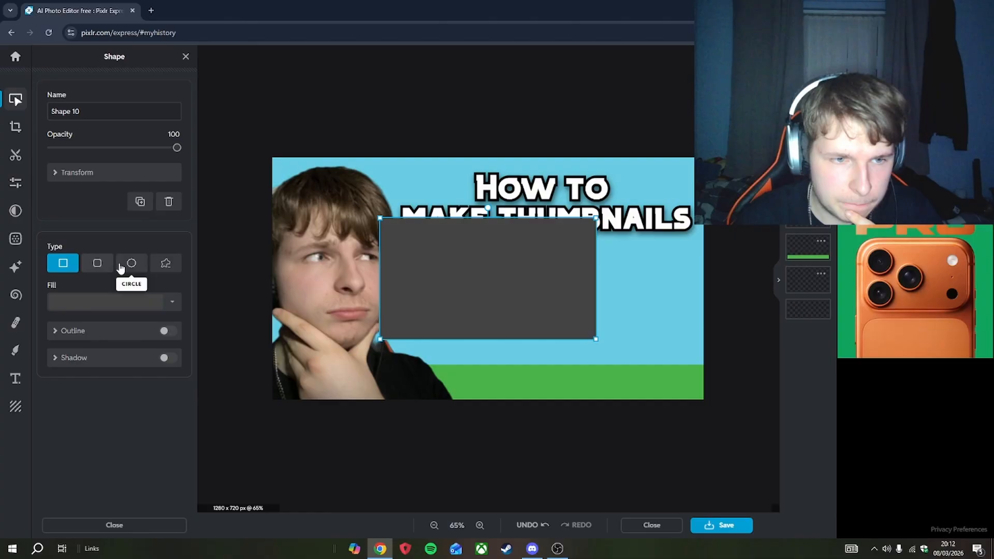
- Turn the grey box beside the portrait into a rounded rectangle filled white
{"action": "left_click", "coordinate": [131, 263]}
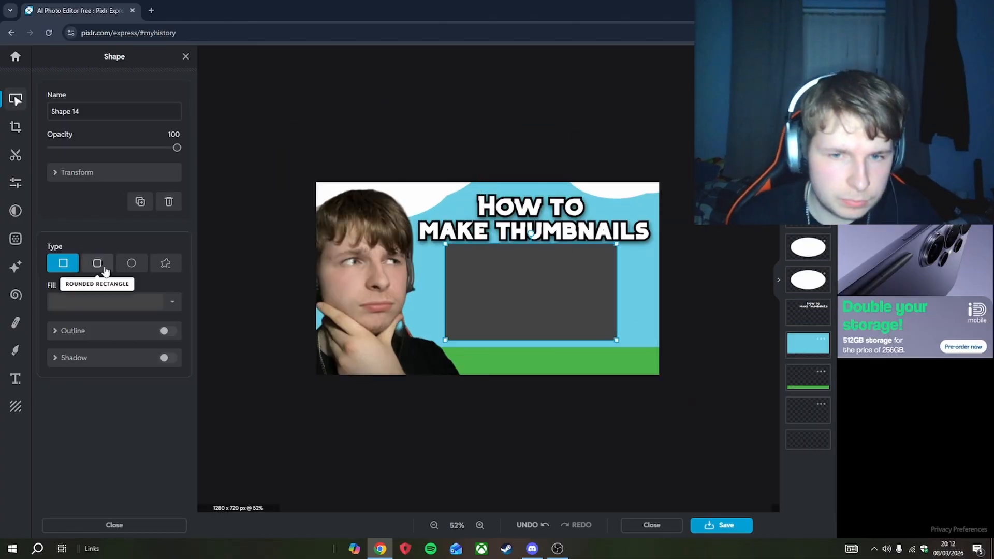
{"action": "left_click", "coordinate": [98, 263]}
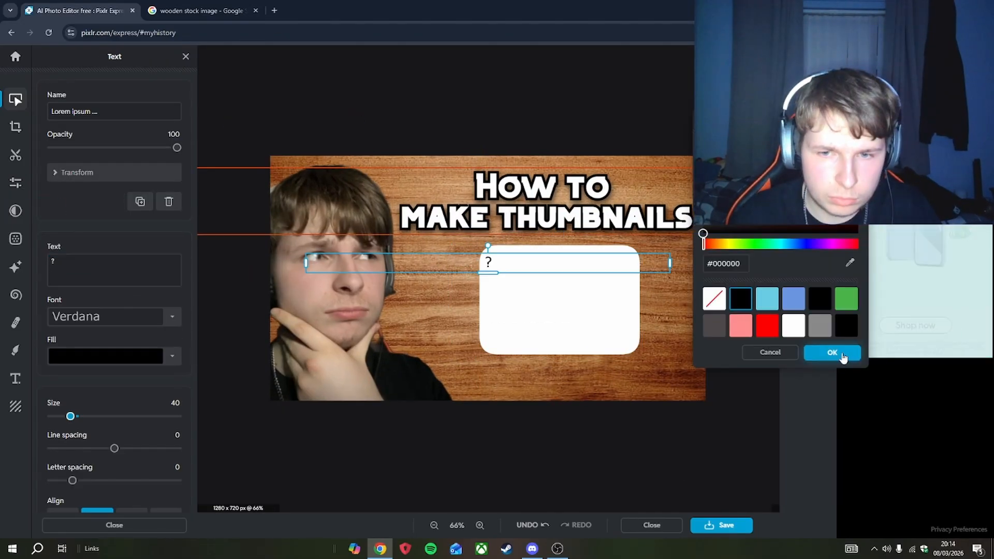
{"action": "left_click", "coordinate": [839, 353]}
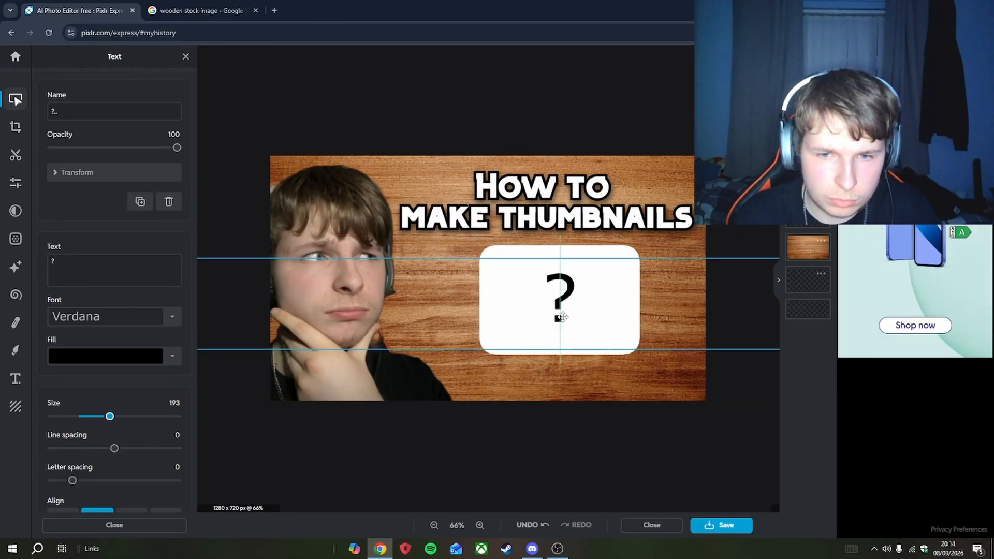
{"action": "left_click", "coordinate": [644, 508]}
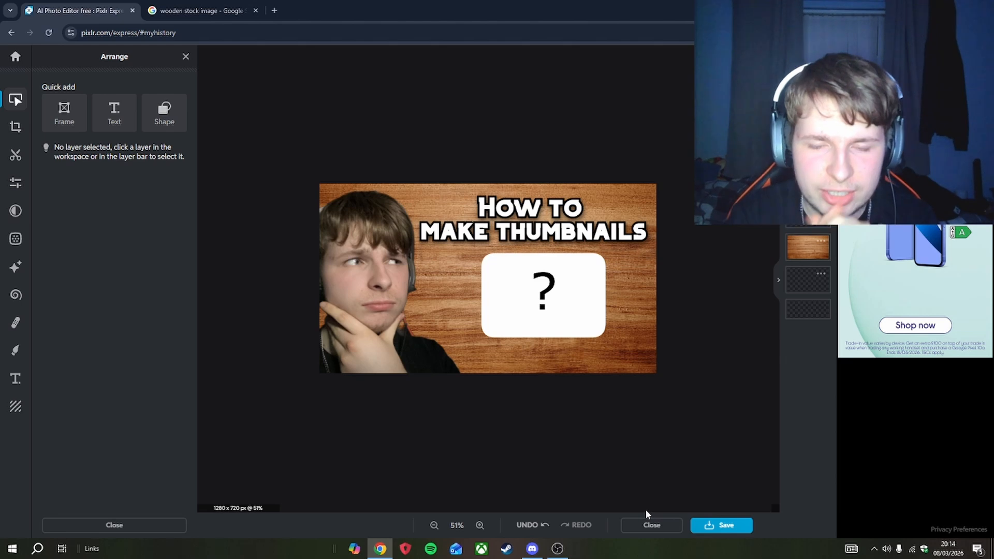